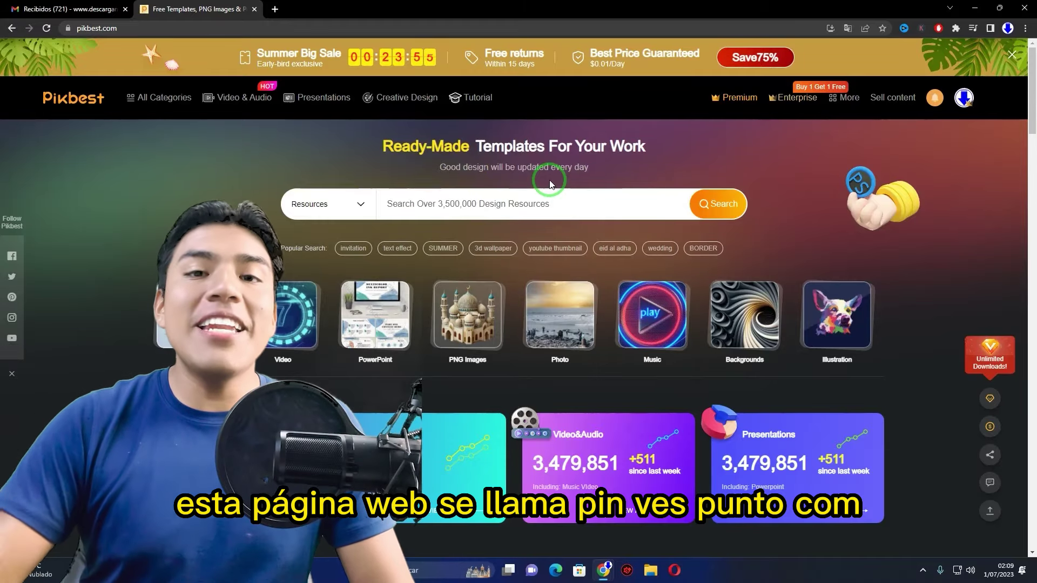
Select the Pikbest web address and scroll through the home page
{"action": "left_click", "coordinate": [116, 28]}
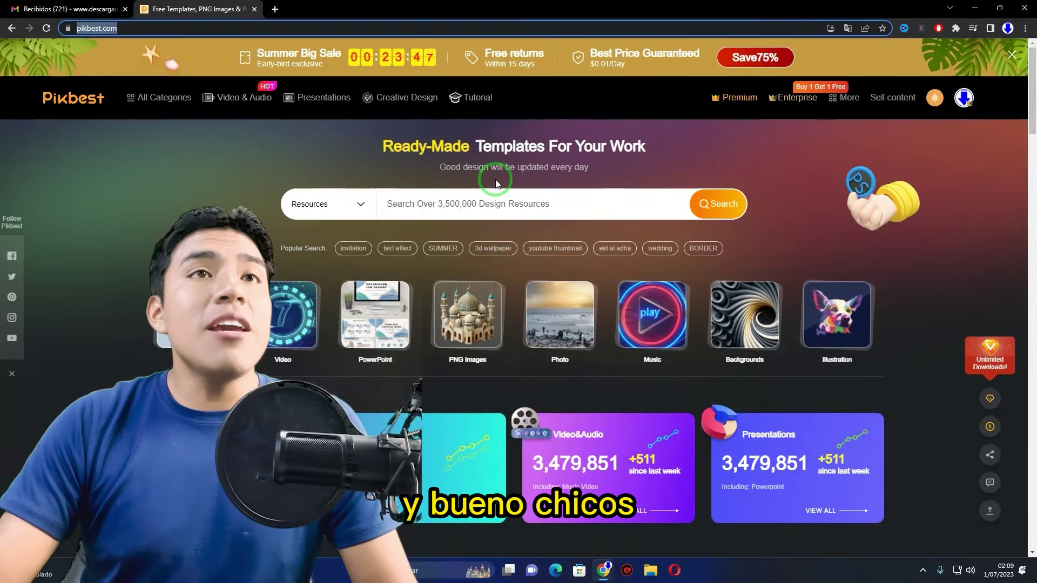
{"action": "scroll", "coordinate": [496, 186], "scroll_direction": "down", "scroll_amount": 3}
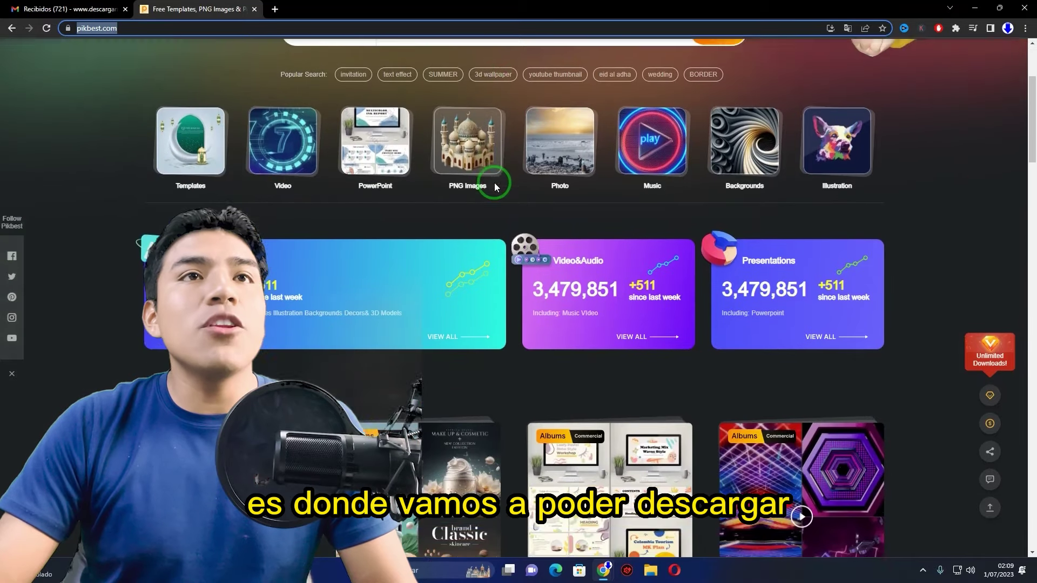
{"action": "scroll", "coordinate": [496, 187], "scroll_direction": "down", "scroll_amount": 1}
{"action": "scroll", "coordinate": [512, 237], "scroll_direction": "down", "scroll_amount": 4}
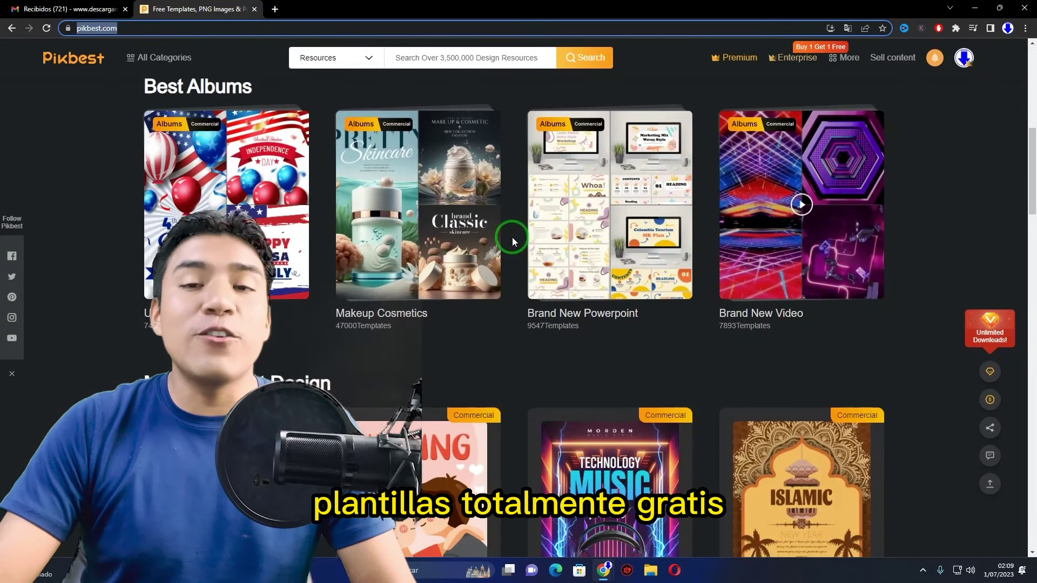
{"action": "scroll", "coordinate": [511, 238], "scroll_direction": "up", "scroll_amount": 8}
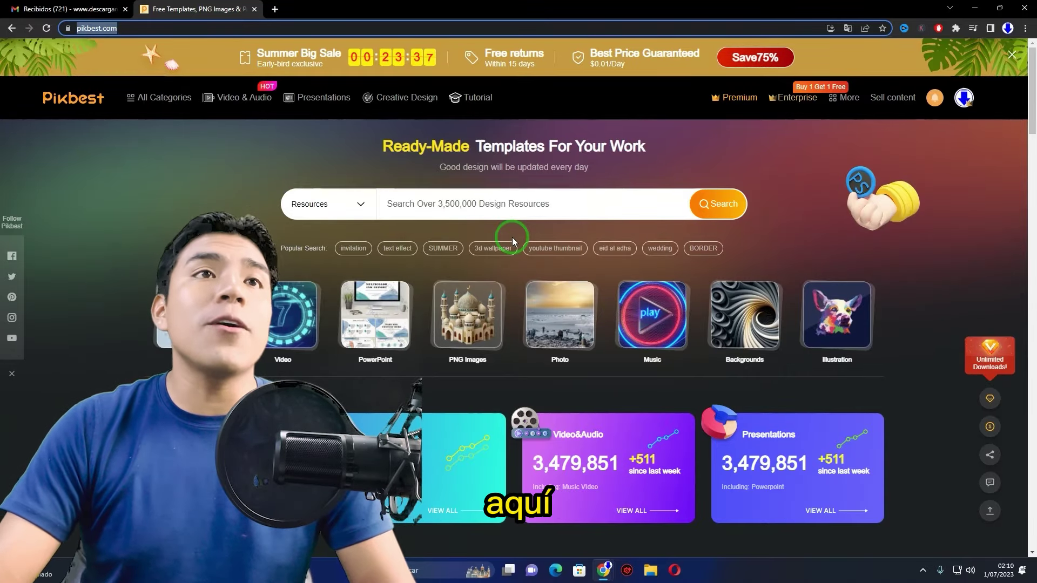
{"action": "scroll", "coordinate": [512, 238], "scroll_direction": "down", "scroll_amount": 4}
{"action": "scroll", "coordinate": [511, 228], "scroll_direction": "down", "scroll_amount": 4}
{"action": "scroll", "coordinate": [510, 222], "scroll_direction": "up", "scroll_amount": 5}
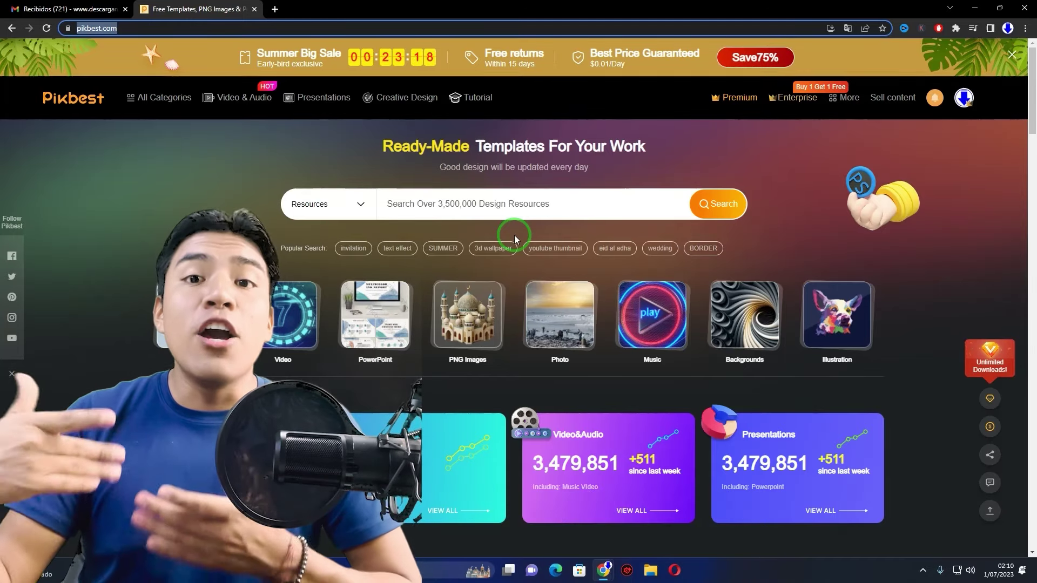
Choose Video & Audio as the search category and enter LOGO as the search term
{"action": "left_click", "coordinate": [359, 205]}
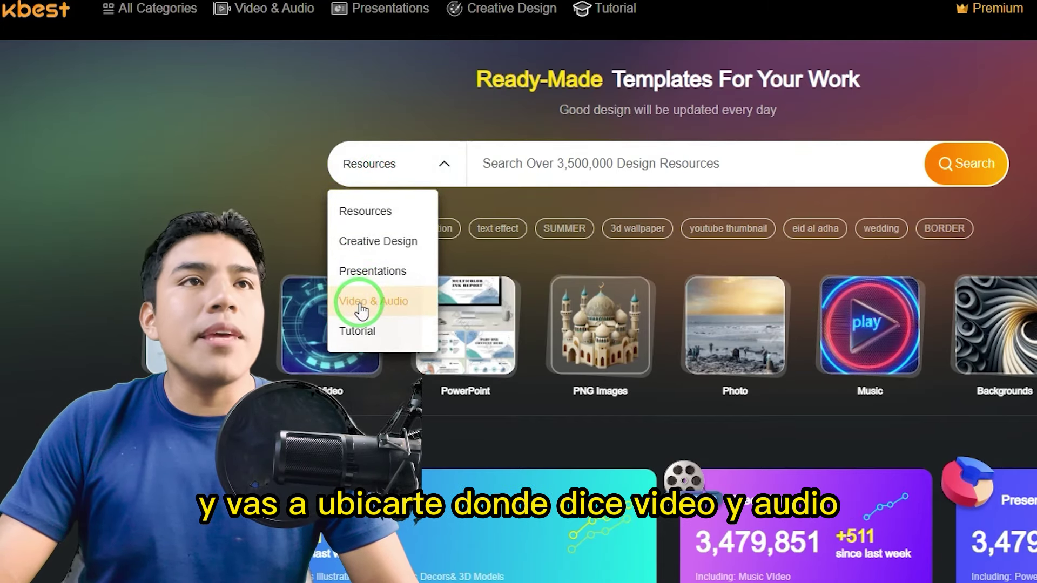
{"action": "left_click", "coordinate": [537, 157]}
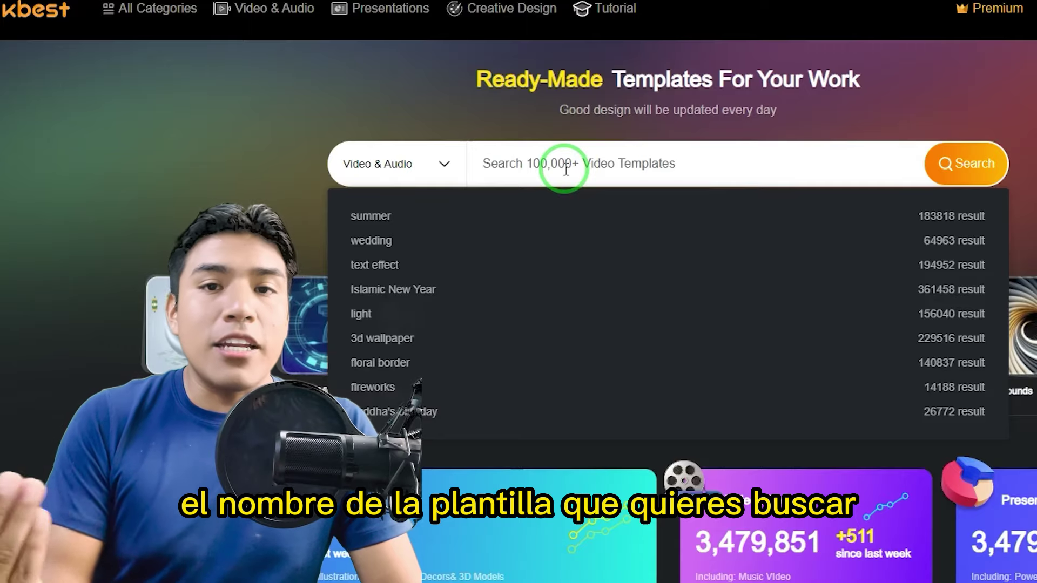
{"action": "type", "text": "LOGO"}
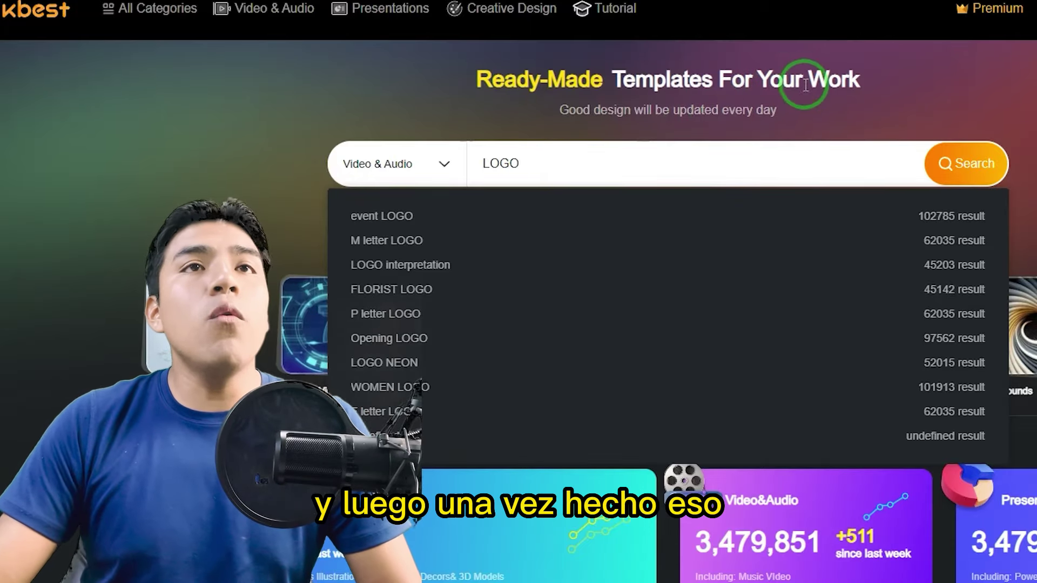
Run the LOGO search and scroll through the Logo Video Templates results
{"action": "left_click", "coordinate": [962, 161]}
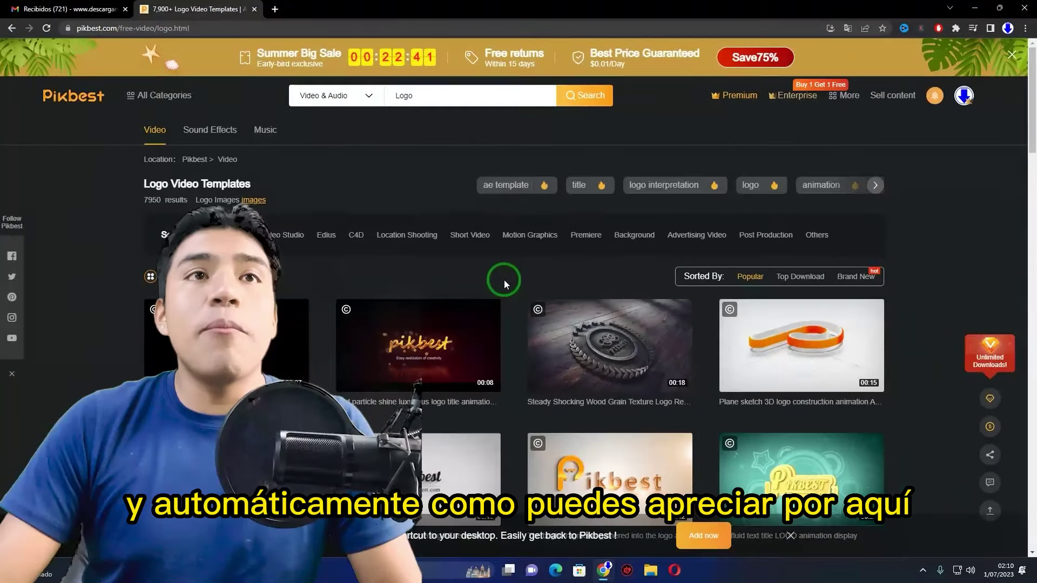
{"action": "scroll", "coordinate": [510, 283], "scroll_direction": "down", "scroll_amount": 2}
{"action": "scroll", "coordinate": [510, 284], "scroll_direction": "down", "scroll_amount": 3}
{"action": "scroll", "coordinate": [510, 284], "scroll_direction": "down", "scroll_amount": 3}
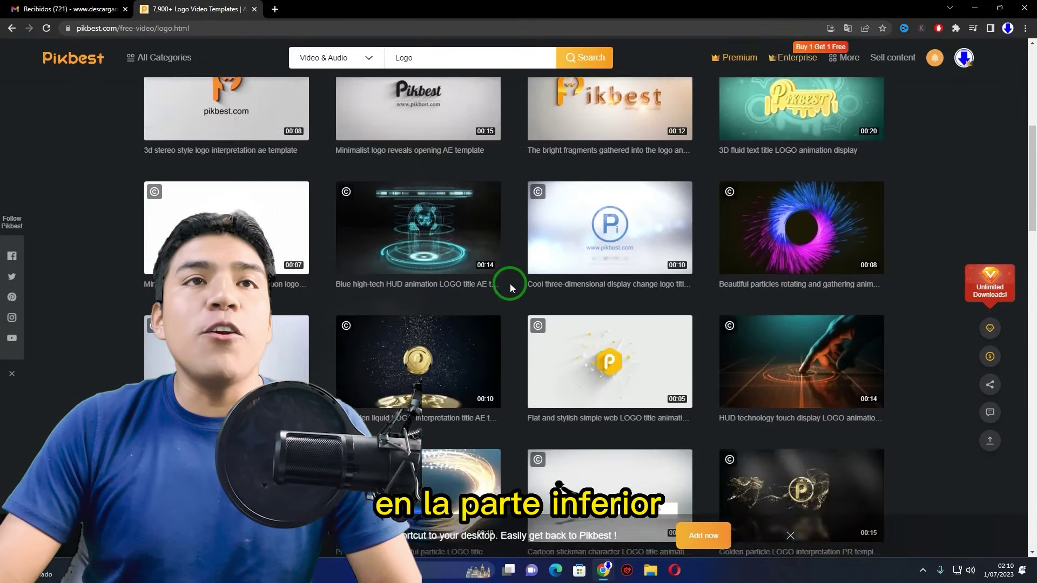
{"action": "scroll", "coordinate": [509, 283], "scroll_direction": "down", "scroll_amount": 3}
{"action": "scroll", "coordinate": [509, 283], "scroll_direction": "down", "scroll_amount": 5}
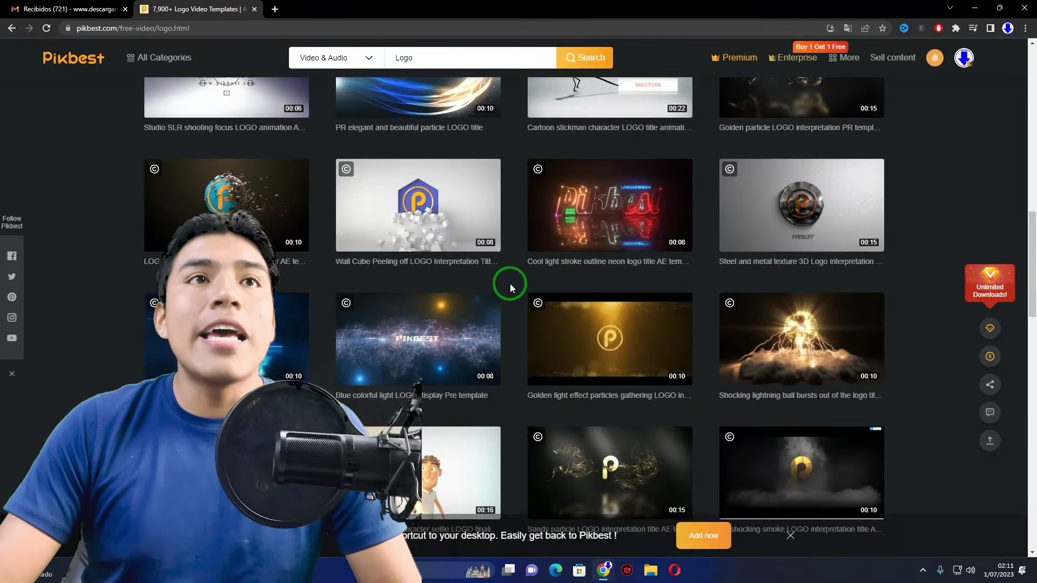
{"action": "scroll", "coordinate": [510, 283], "scroll_direction": "up", "scroll_amount": 6}
{"action": "scroll", "coordinate": [509, 283], "scroll_direction": "up", "scroll_amount": 5}
{"action": "scroll", "coordinate": [509, 284], "scroll_direction": "up", "scroll_amount": 5}
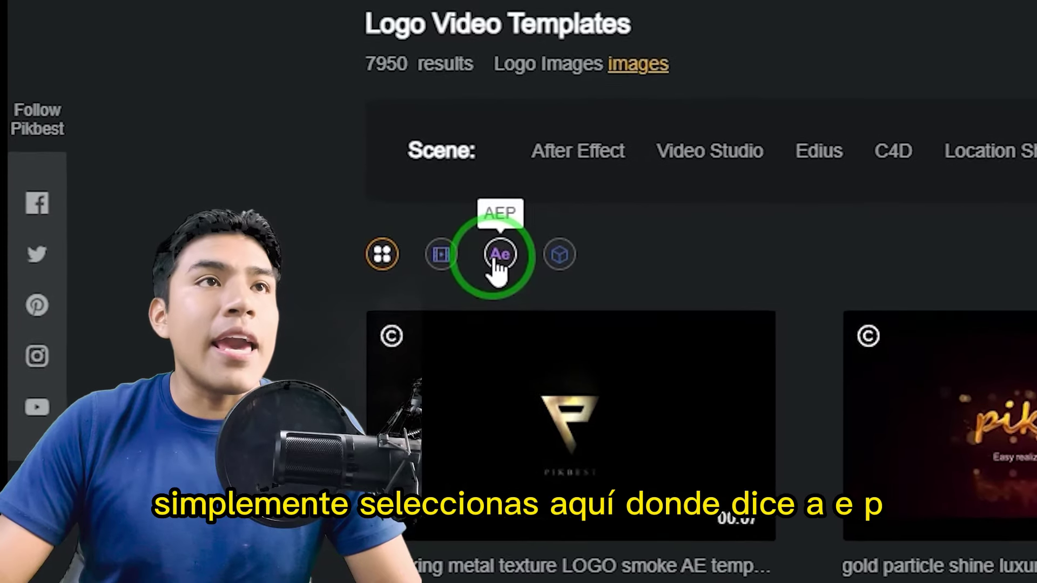
Filter the results to AEP After Effects templates and browse the filtered grid
{"action": "left_click", "coordinate": [339, 265]}
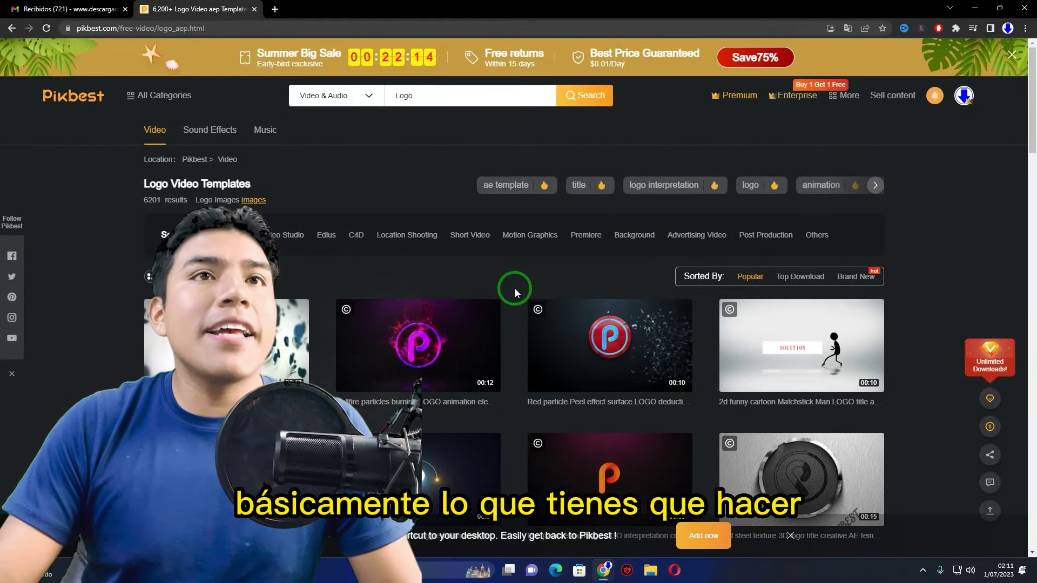
{"action": "scroll", "coordinate": [514, 288], "scroll_direction": "down", "scroll_amount": 3}
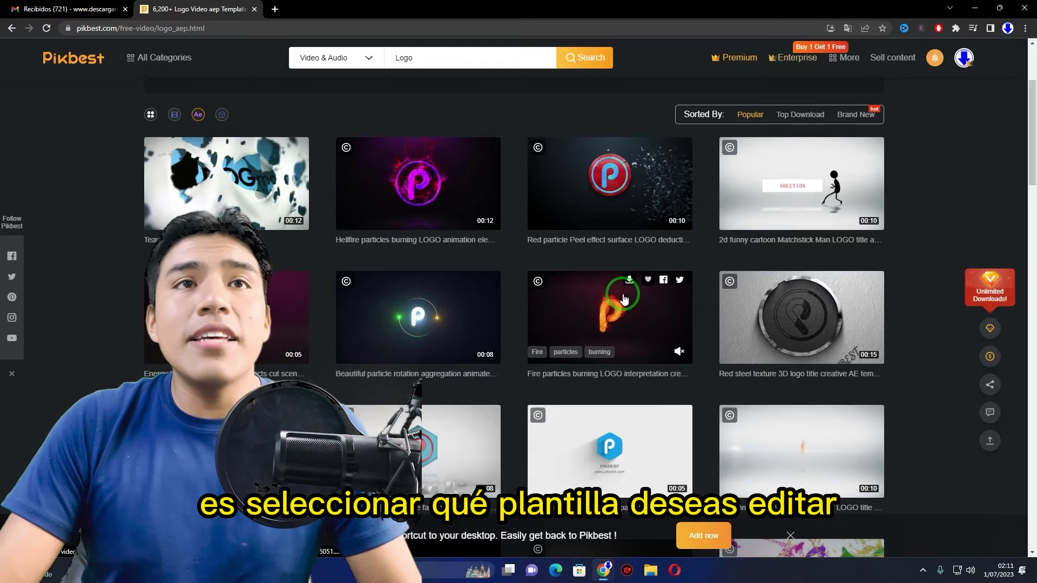
{"action": "scroll", "coordinate": [509, 340], "scroll_direction": "down", "scroll_amount": 5}
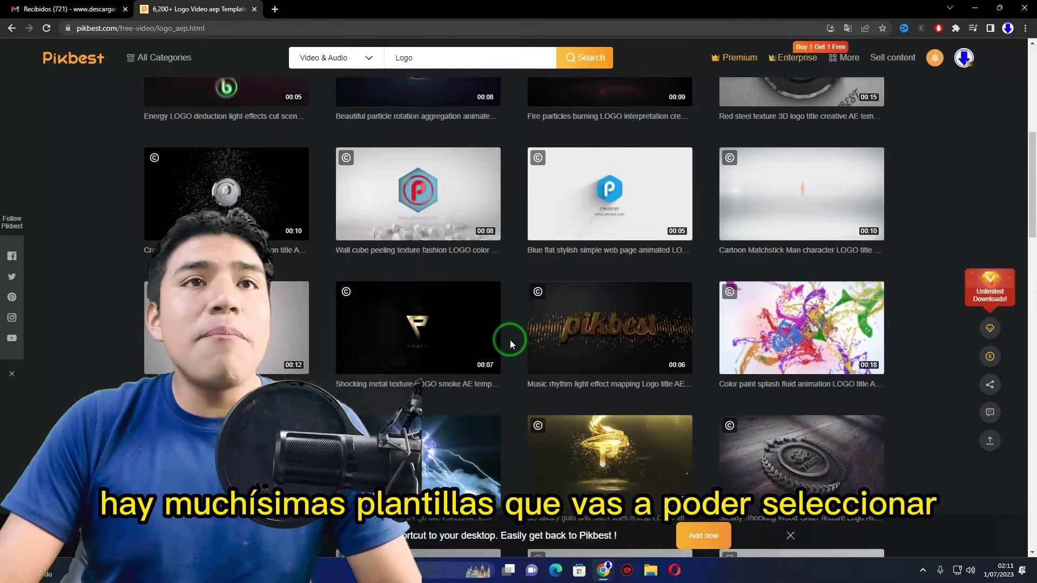
{"action": "scroll", "coordinate": [509, 339], "scroll_direction": "down", "scroll_amount": 4}
{"action": "scroll", "coordinate": [509, 339], "scroll_direction": "down", "scroll_amount": 4}
{"action": "scroll", "coordinate": [509, 339], "scroll_direction": "down", "scroll_amount": 4}
{"action": "scroll", "coordinate": [509, 339], "scroll_direction": "down", "scroll_amount": 4}
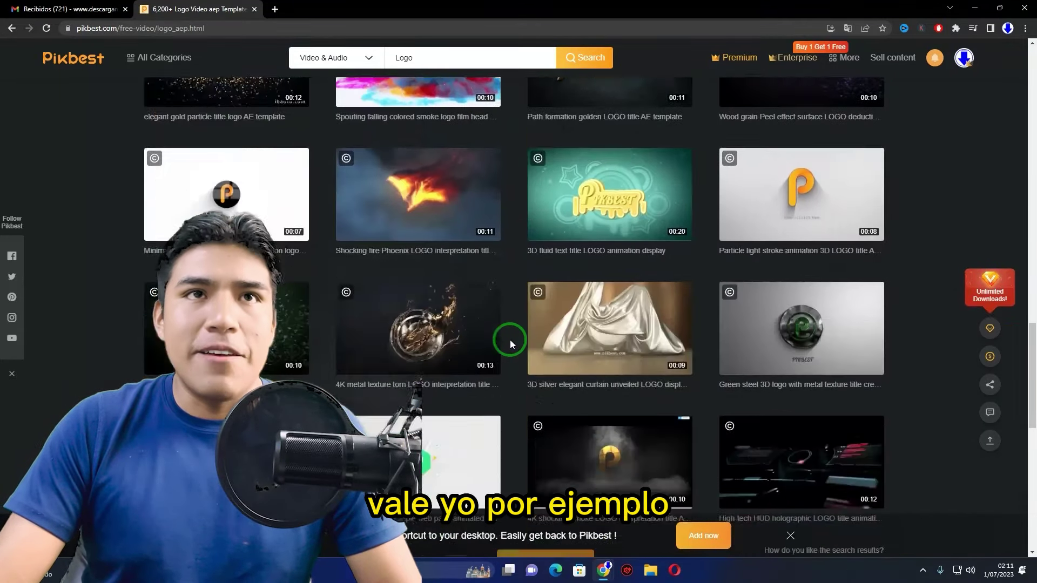
{"action": "scroll", "coordinate": [510, 340], "scroll_direction": "up", "scroll_amount": 5}
{"action": "scroll", "coordinate": [509, 339], "scroll_direction": "up", "scroll_amount": 5}
{"action": "scroll", "coordinate": [510, 339], "scroll_direction": "up", "scroll_amount": 1}
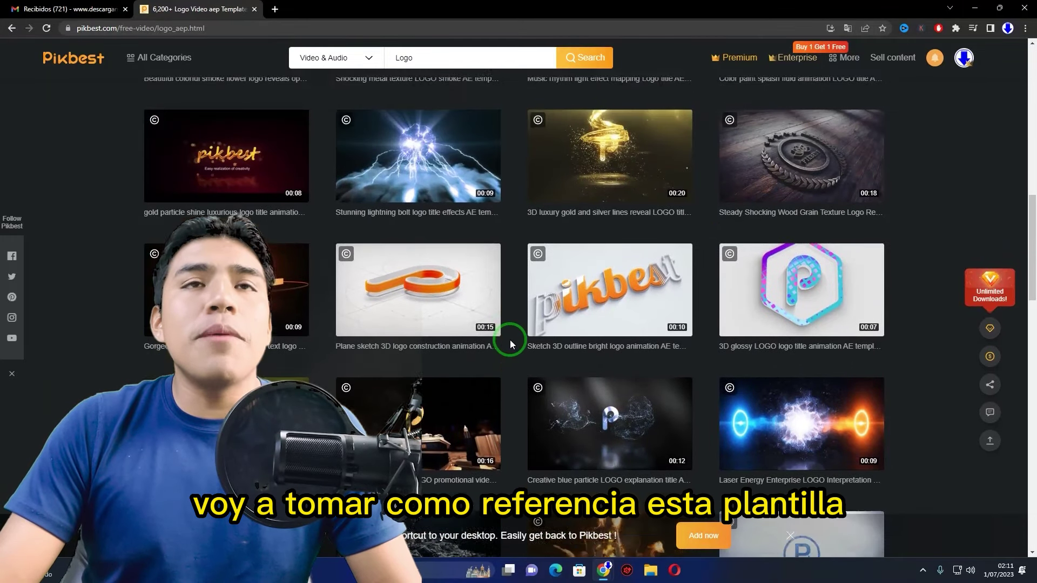
Open the 3D Glossy LOGO Title Animation AE Template page, then minimize Chrome
{"action": "mouse_move", "coordinate": [751, 317]}
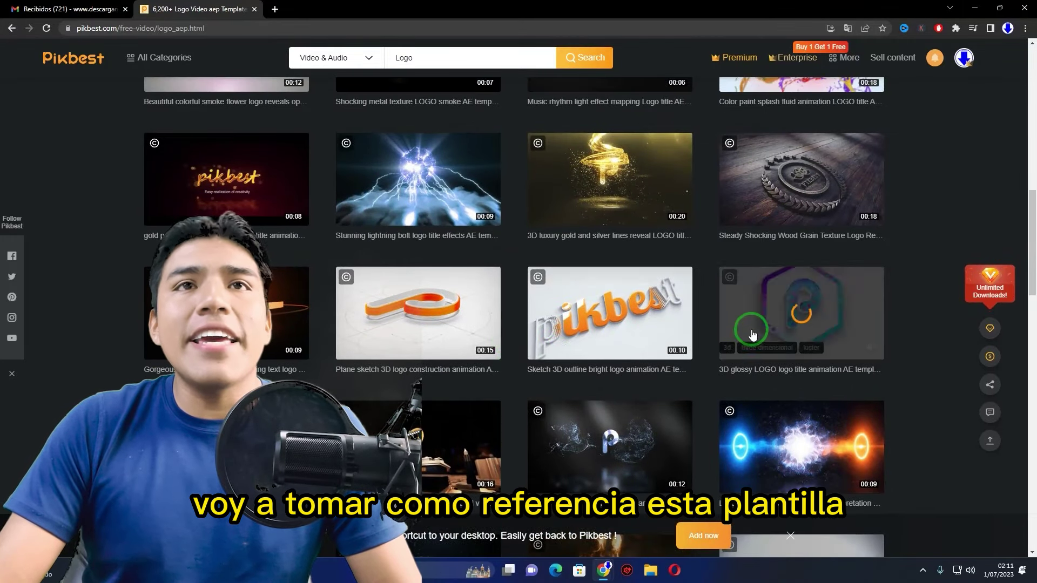
{"action": "left_click", "coordinate": [789, 328]}
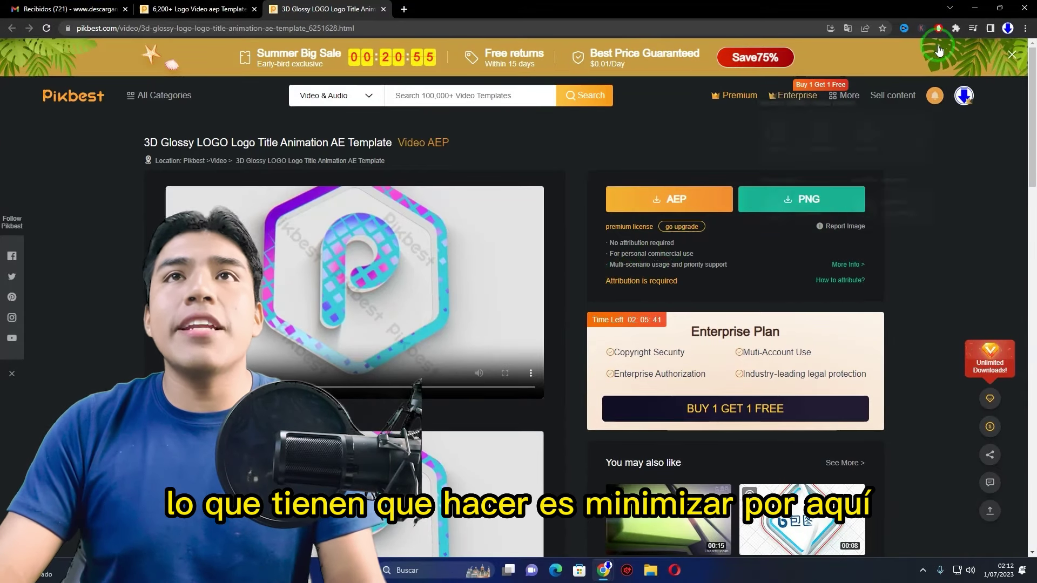
{"action": "left_click", "coordinate": [966, 12]}
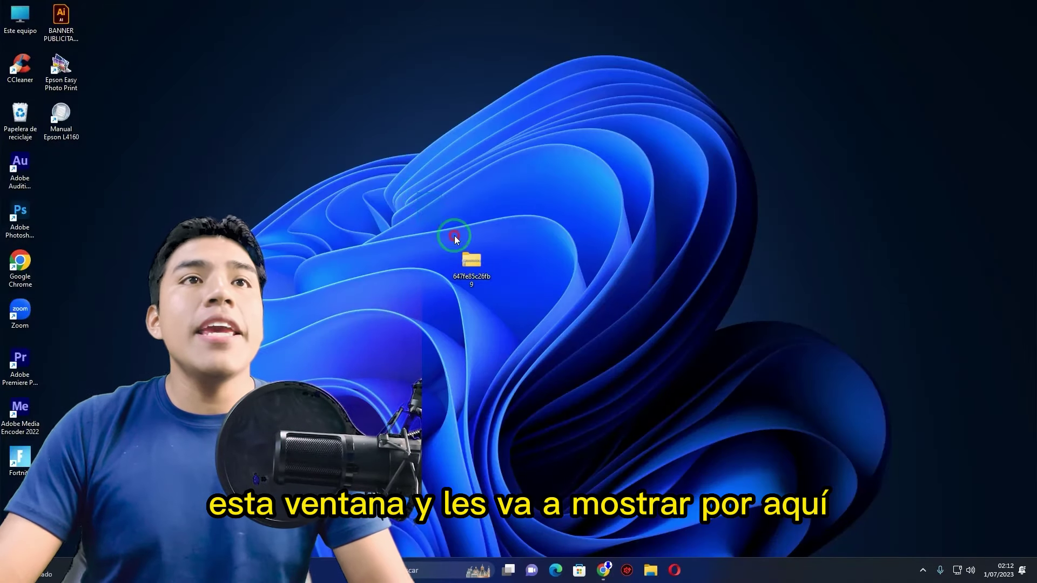
Extract the downloaded template zip on the desktop, replacing existing files
{"action": "mouse_move", "coordinate": [474, 273]}
{"action": "left_mouse_down"}
{"action": "mouse_move", "coordinate": [505, 301]}
{"action": "mouse_move", "coordinate": [469, 262]}
{"action": "left_mouse_up"}
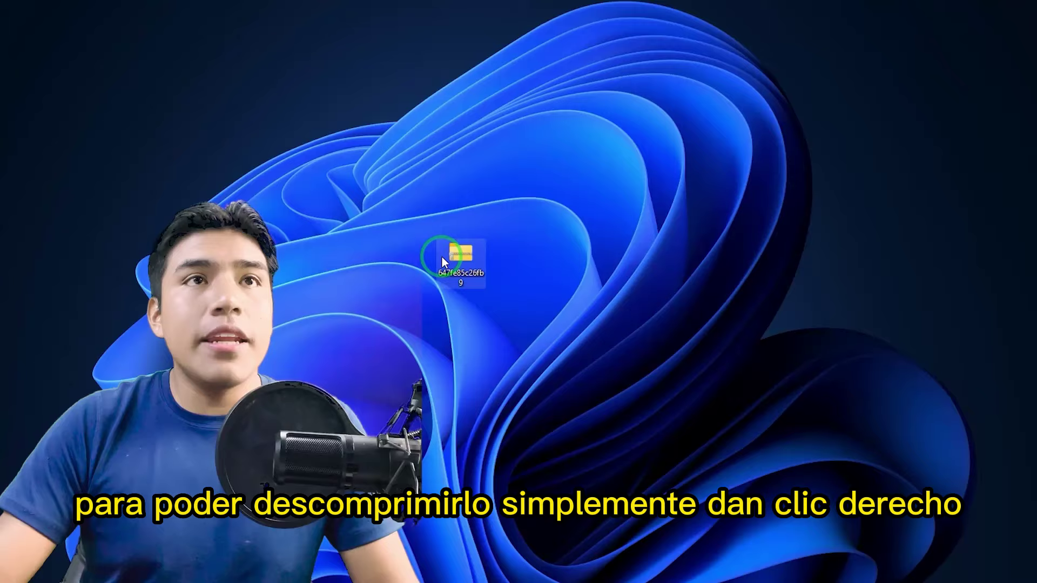
{"action": "right_click", "coordinate": [455, 263]}
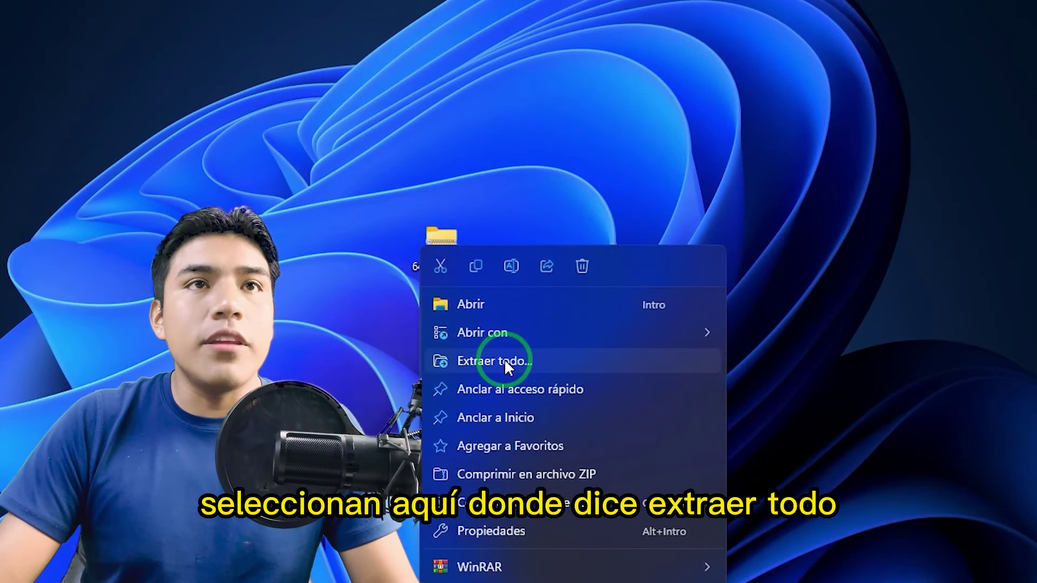
{"action": "left_click", "coordinate": [533, 361]}
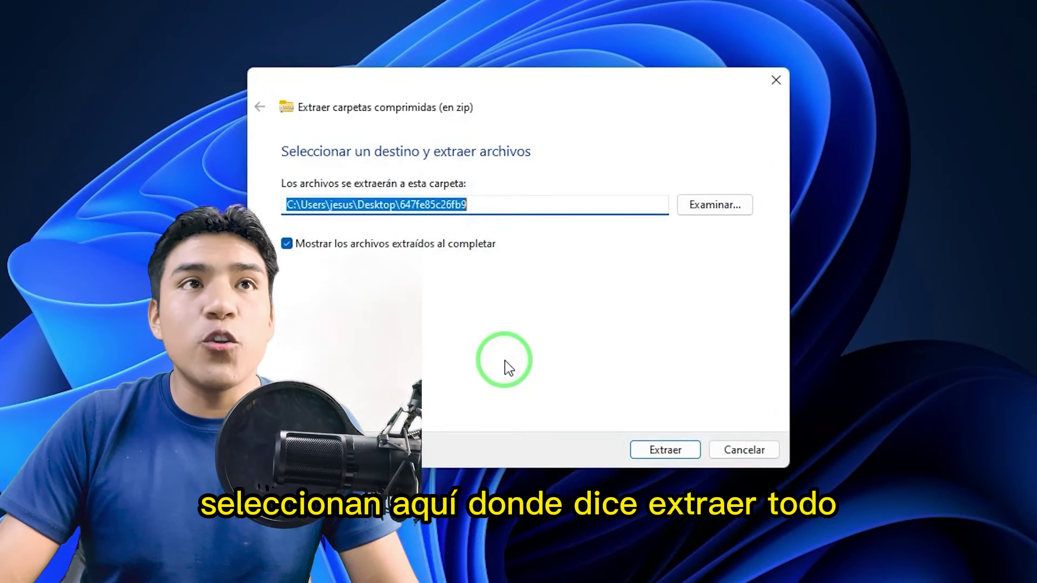
{"action": "left_click", "coordinate": [651, 451]}
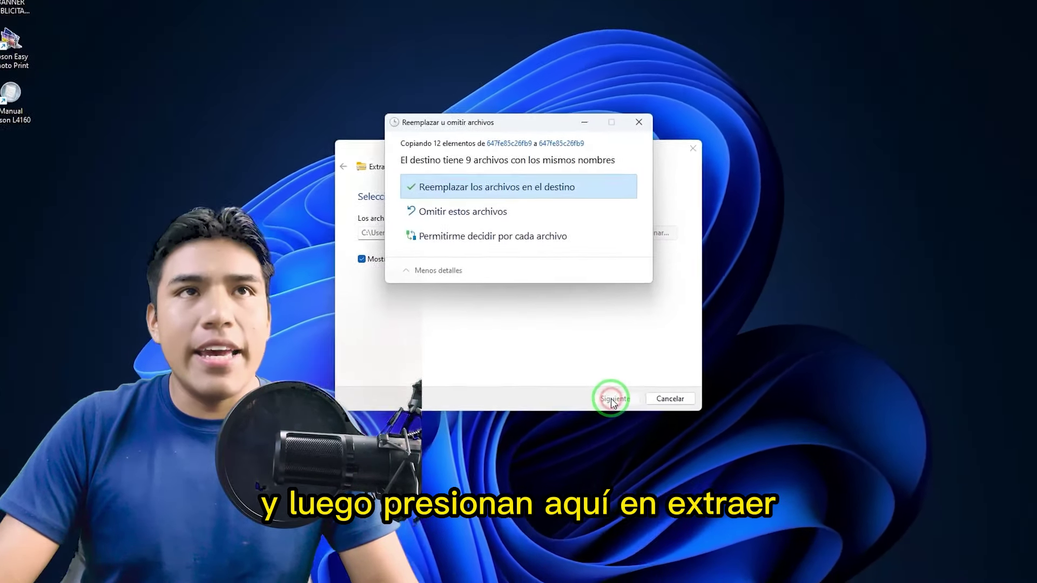
{"action": "left_click", "coordinate": [510, 199]}
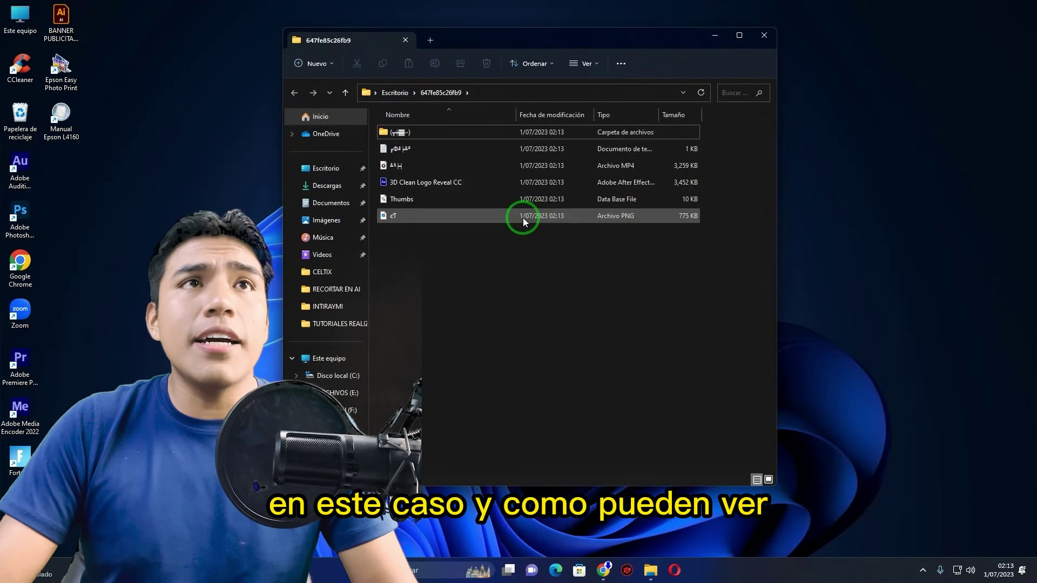
{"action": "key", "text": "alt+F4"}
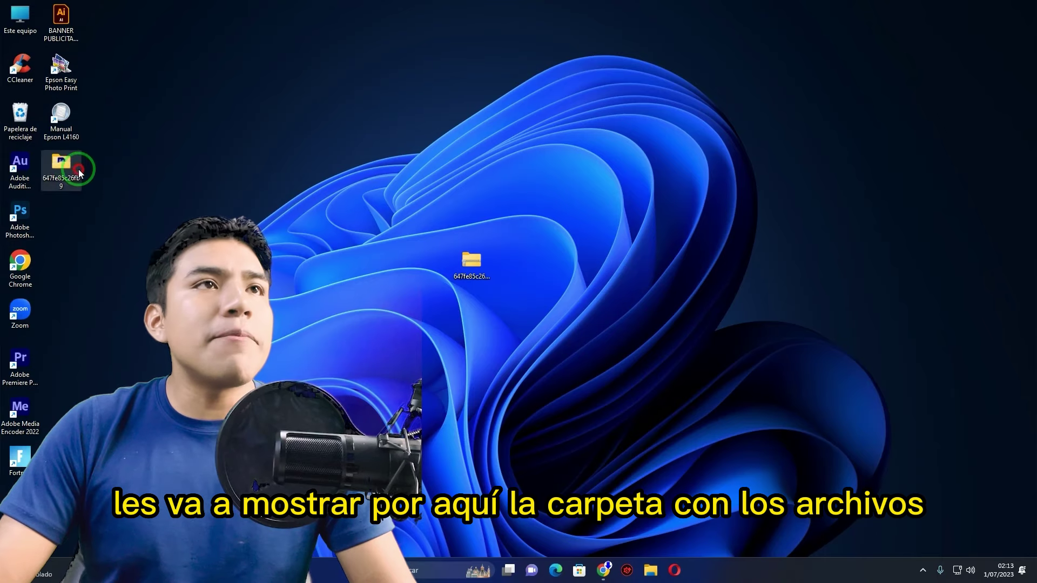
Open the extracted folder and launch 3D Clean Logo Reveal CC.aep in After Effects
{"action": "left_click_drag", "start_coordinate": [522, 268], "coordinate": [523, 269]}
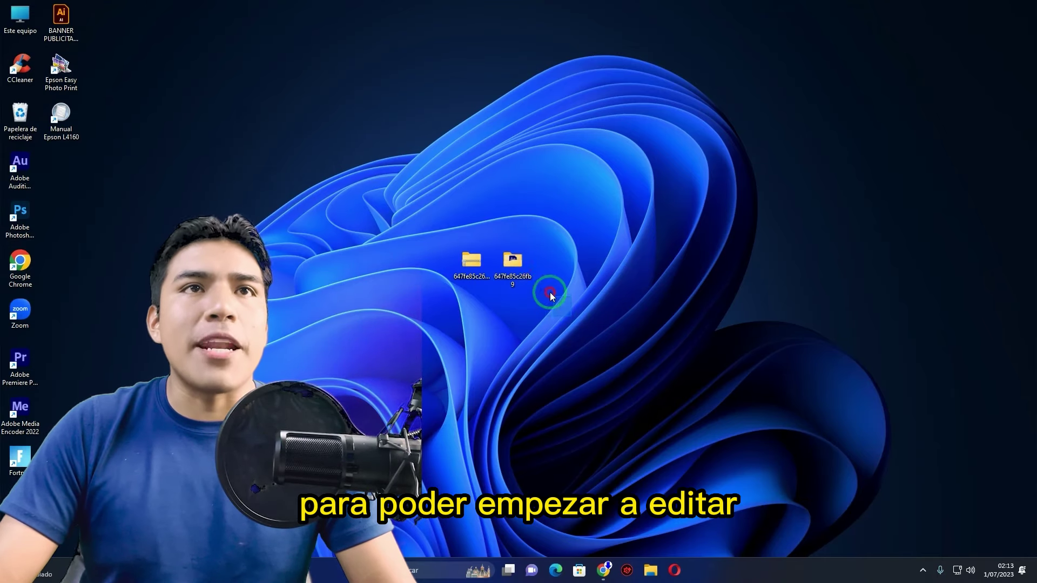
{"action": "double_click", "coordinate": [515, 268]}
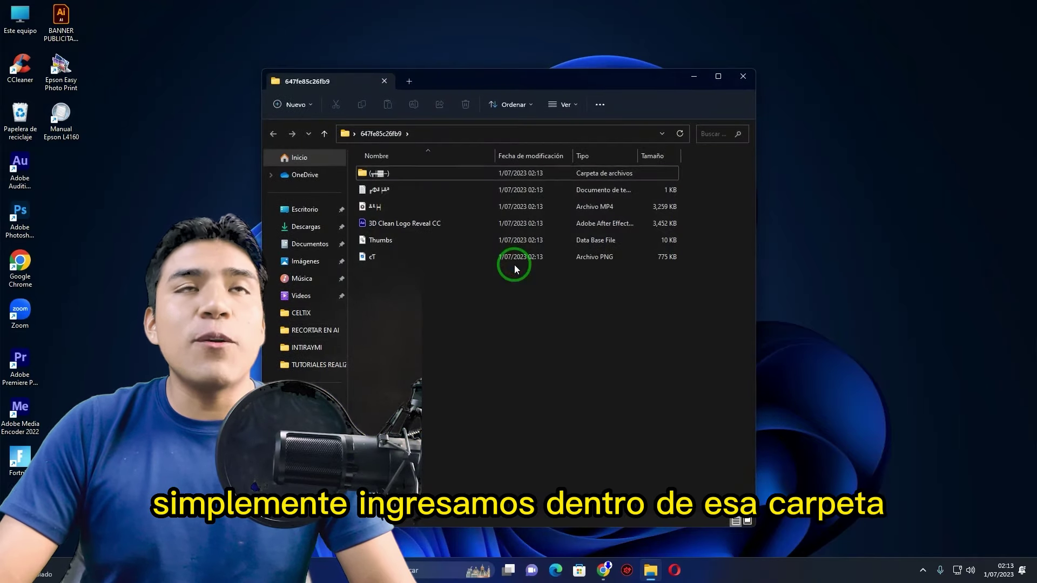
{"action": "left_click_drag", "start_coordinate": [516, 86], "coordinate": [521, 62]}
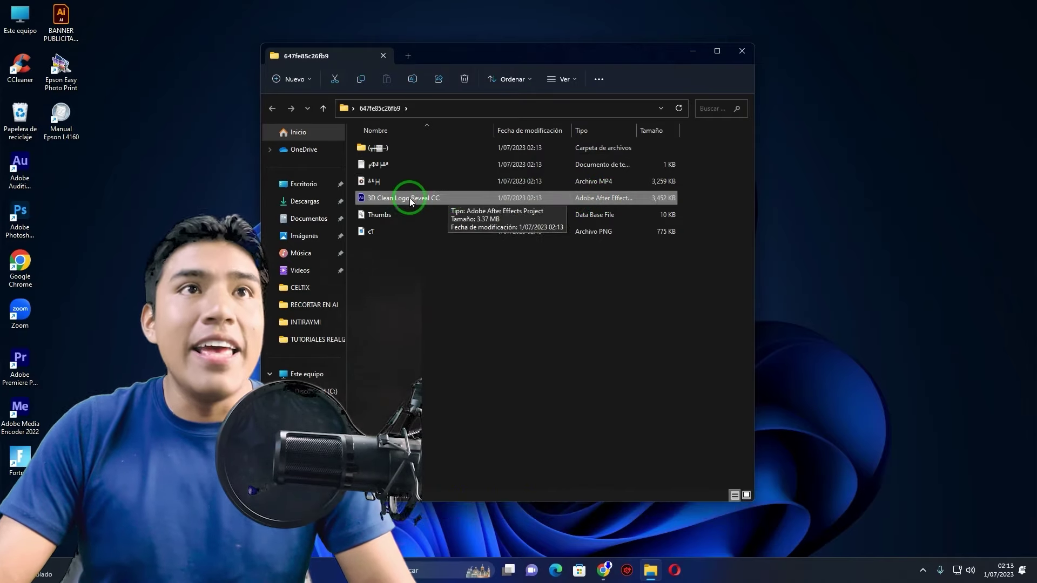
{"action": "right_click", "coordinate": [422, 201]}
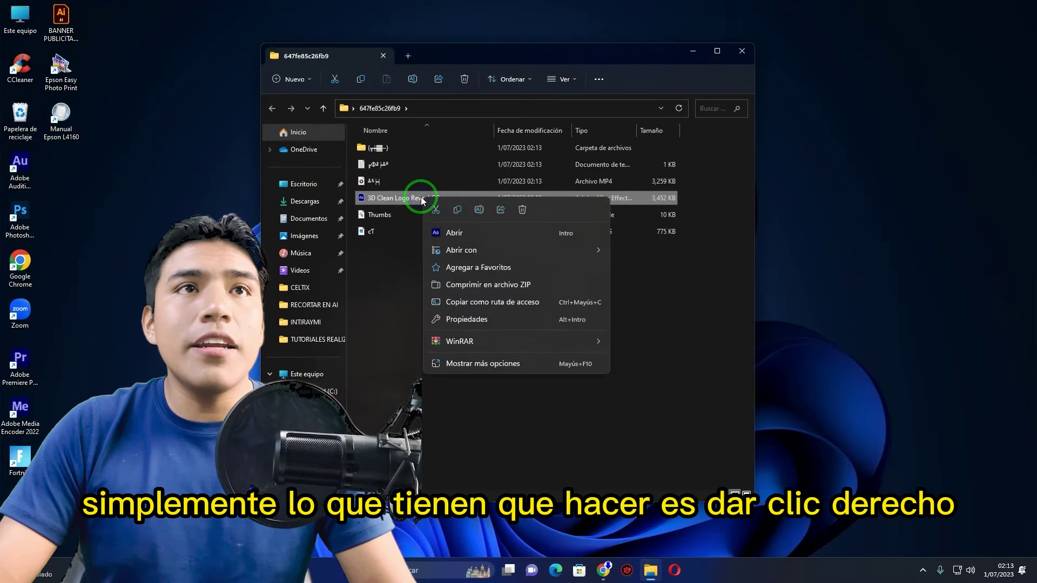
{"action": "left_click", "coordinate": [456, 232]}
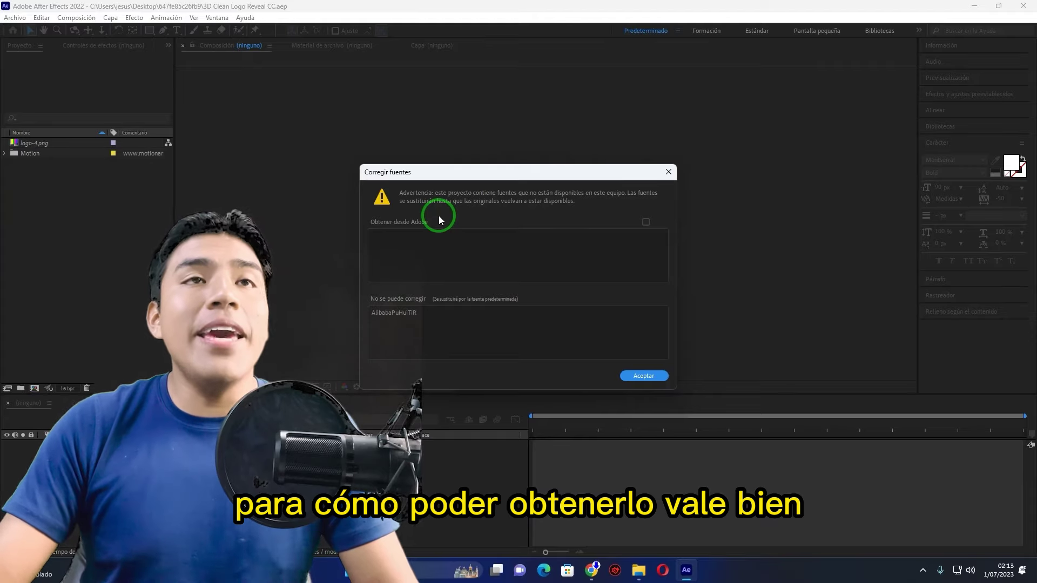
Accept the Corregir fuentes dialog and the missing-files warning
{"action": "left_click", "coordinate": [640, 374]}
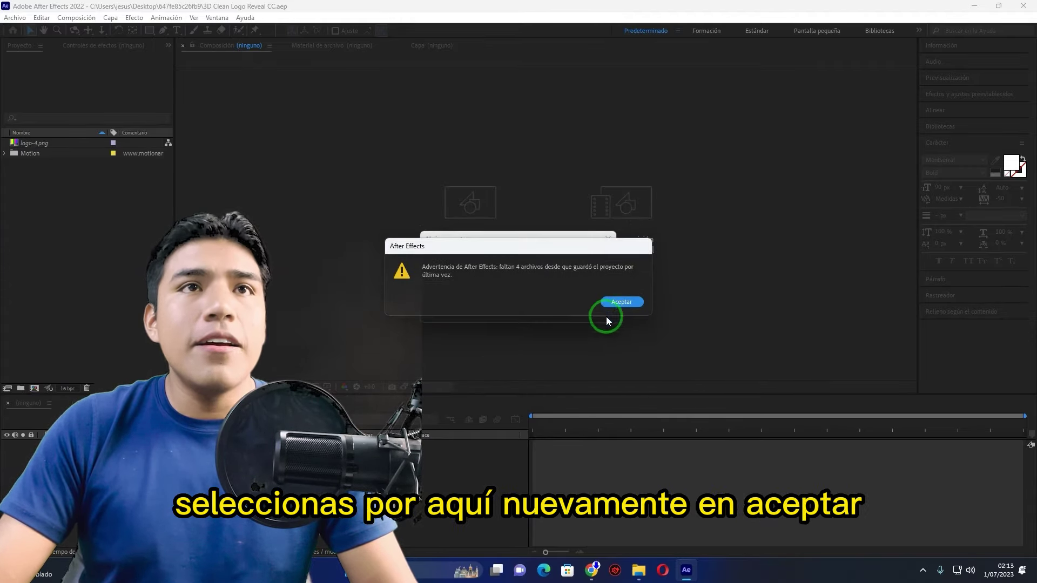
{"action": "left_click", "coordinate": [620, 303]}
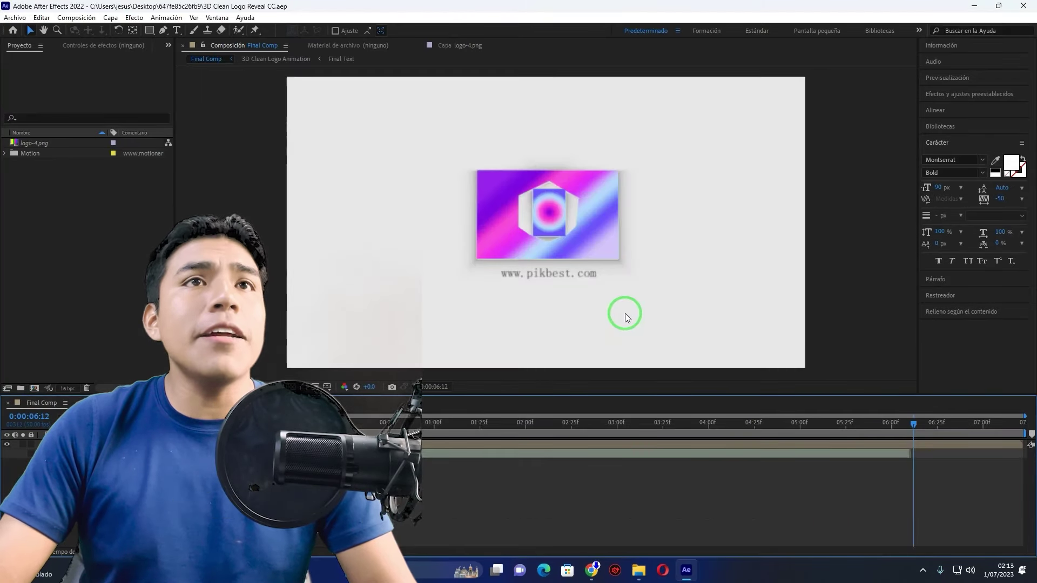
Release Caps Lock so the viewer renders, then scrub Final Comp to 0:00:04:24
{"action": "left_click_drag", "start_coordinate": [430, 434], "coordinate": [382, 429]}
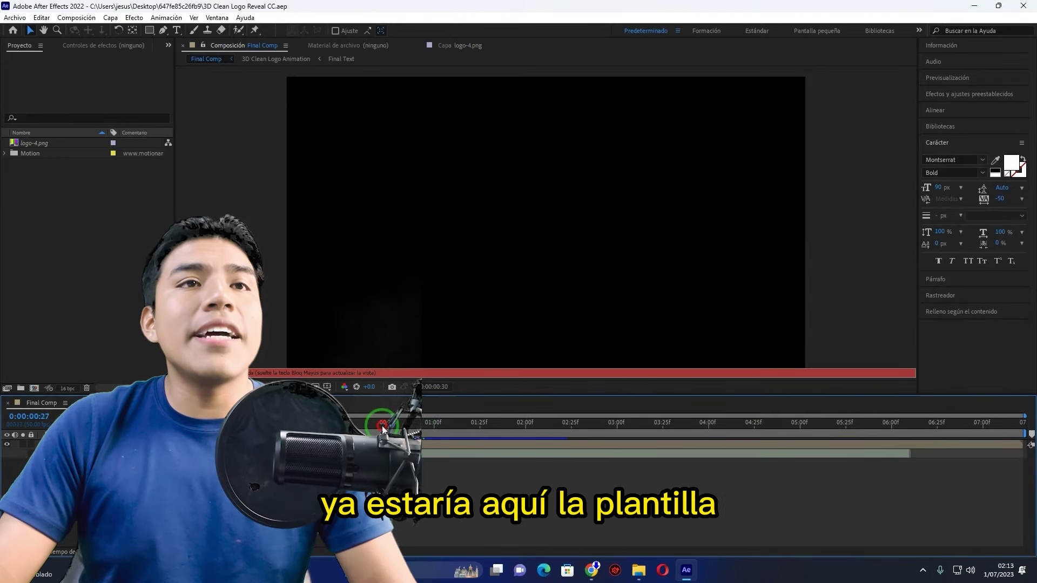
{"action": "key", "text": "Caps_Lock"}
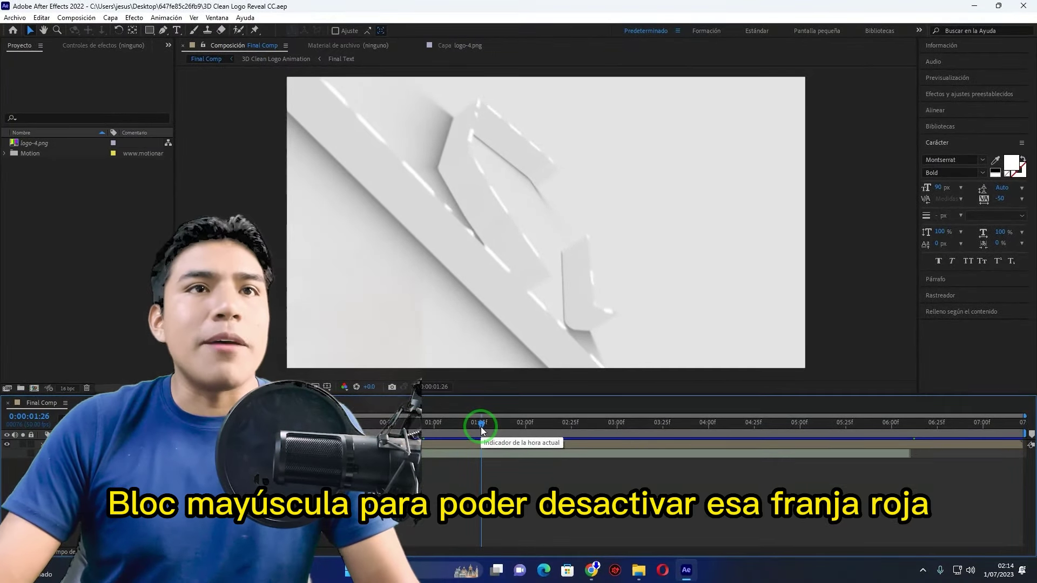
{"action": "mouse_move", "coordinate": [480, 426]}
{"action": "left_mouse_down"}
{"action": "mouse_move", "coordinate": [387, 427]}
{"action": "mouse_move", "coordinate": [542, 436]}
{"action": "mouse_move", "coordinate": [443, 440]}
{"action": "mouse_move", "coordinate": [753, 446]}
{"action": "left_mouse_up"}
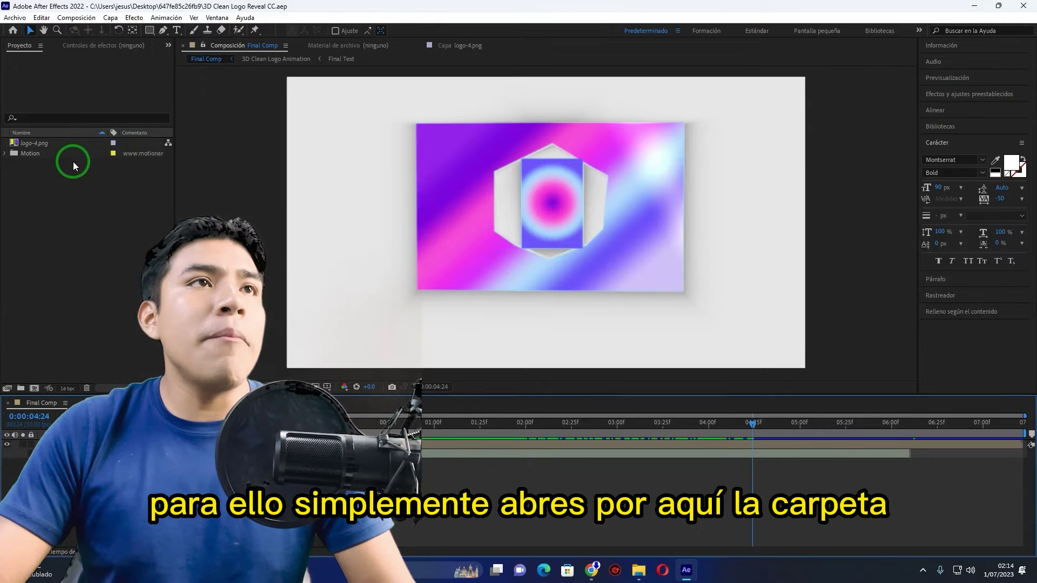
Open Your Logo from Motion > 01. Edit Comps > Logo and bring up Import File
{"action": "left_click", "coordinate": [27, 154]}
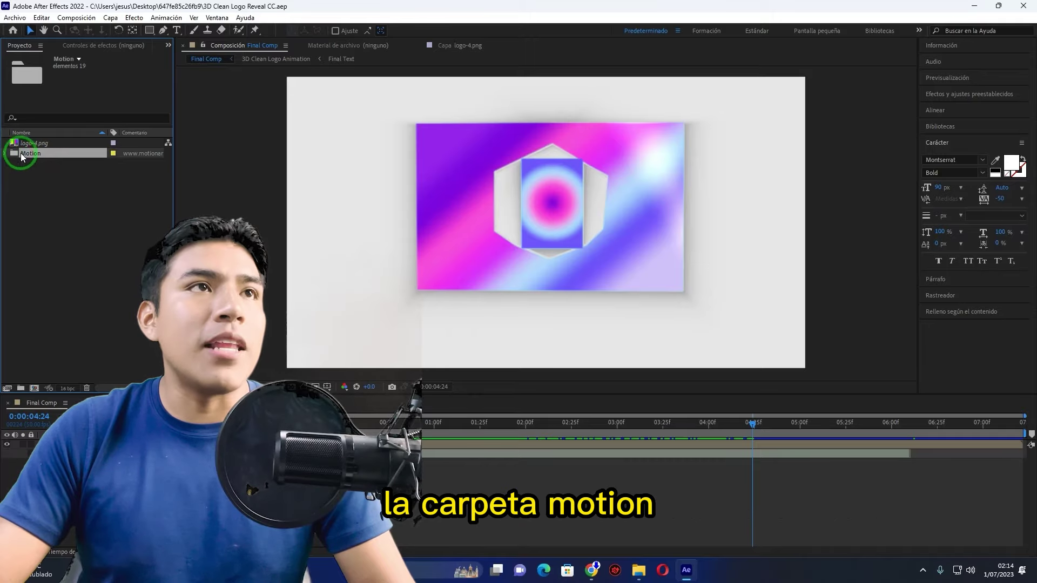
{"action": "left_click", "coordinate": [5, 154]}
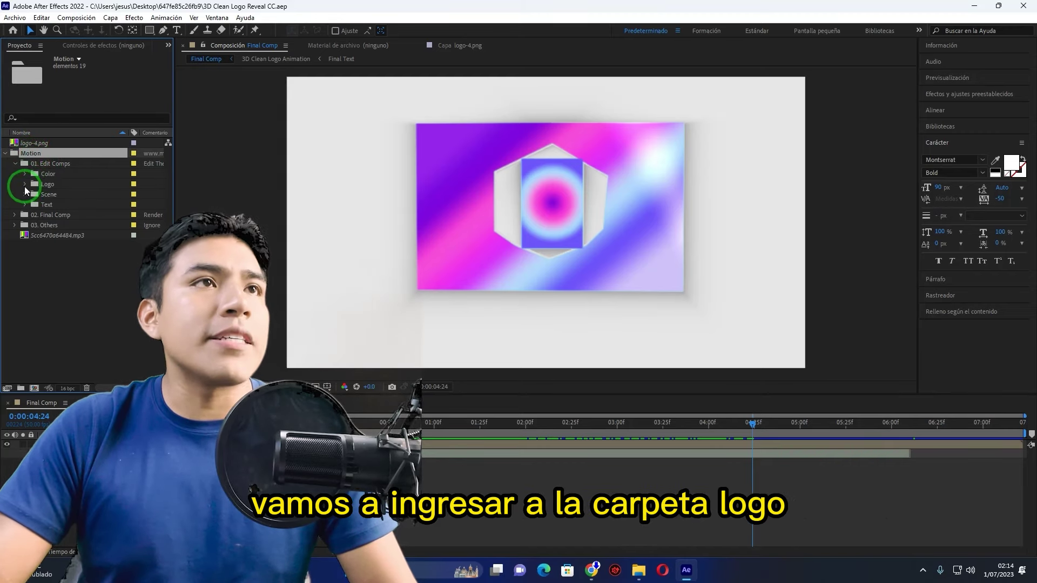
{"action": "left_click", "coordinate": [54, 184]}
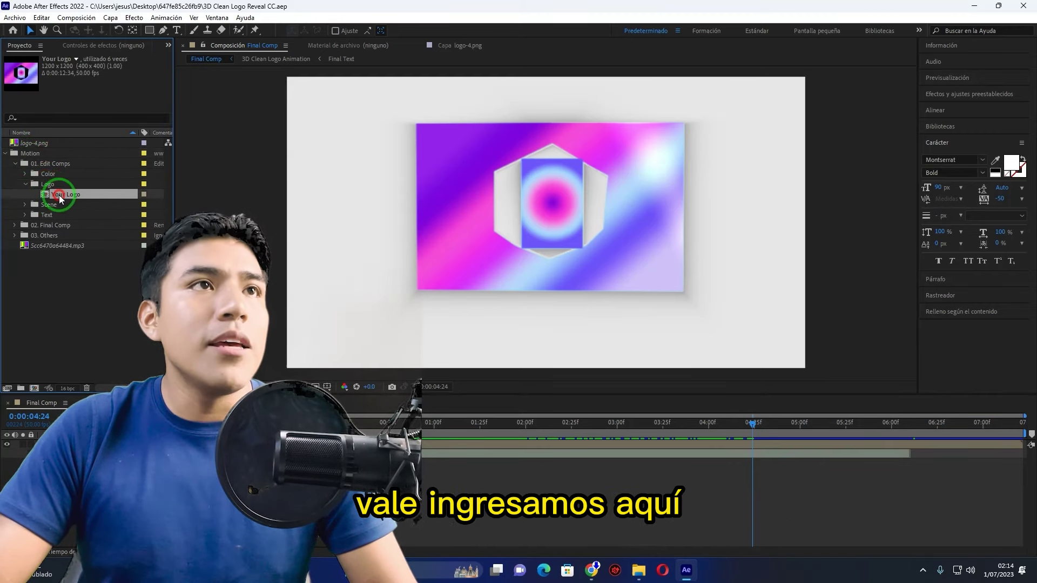
{"action": "double_click", "coordinate": [59, 195]}
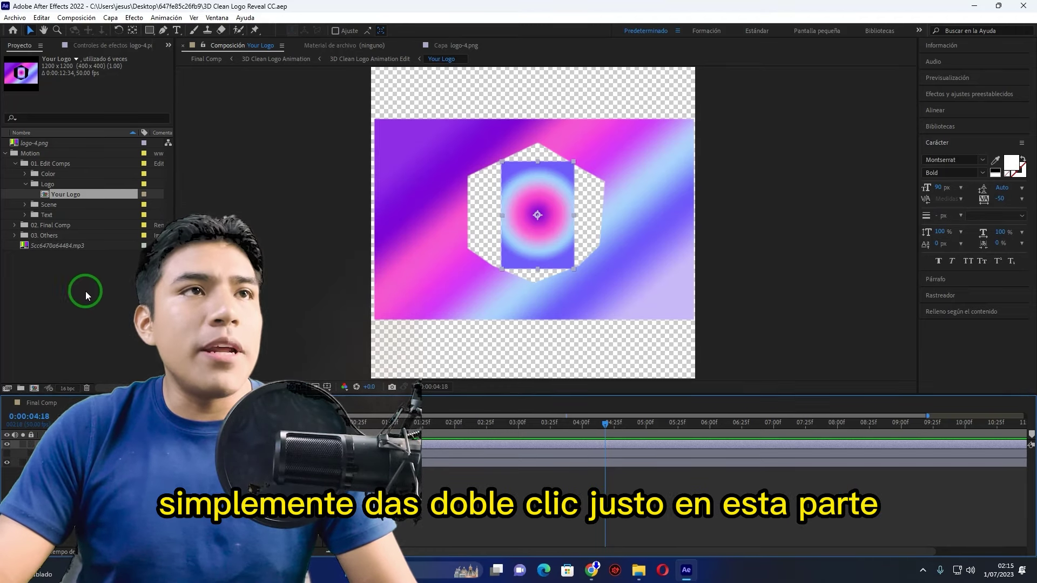
{"action": "double_click", "coordinate": [82, 297]}
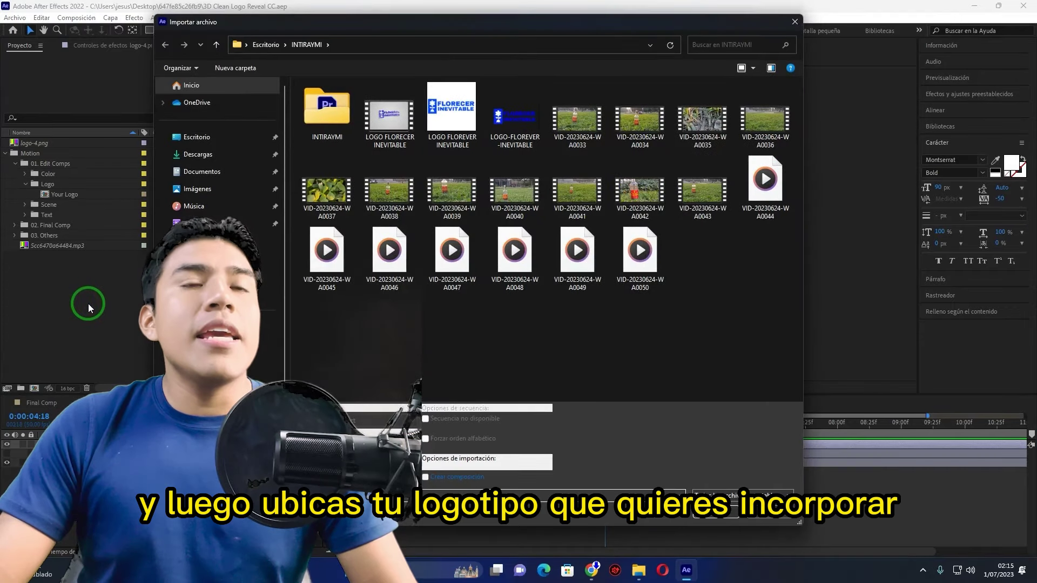
Import LOGO-FLOREVER-INEVITABLE.png from the INTIRAYMI folder
{"action": "left_click", "coordinate": [510, 120]}
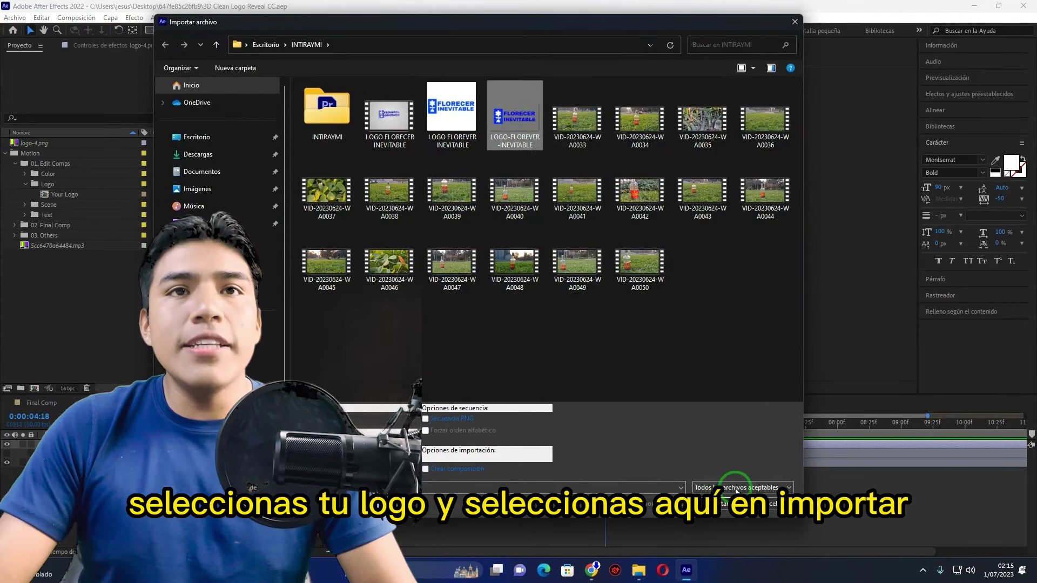
{"action": "left_click", "coordinate": [721, 506]}
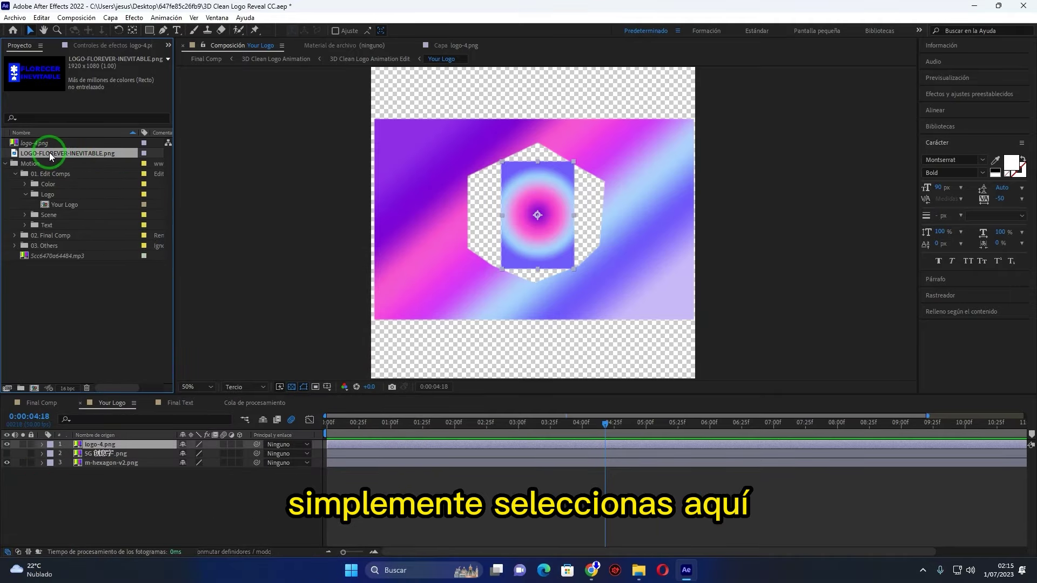
Add LOGO-FLOREVER-INEVITABLE.png as the top Your Logo layer and hide logo-4.png
{"action": "left_click_drag", "start_coordinate": [48, 153], "coordinate": [165, 169]}
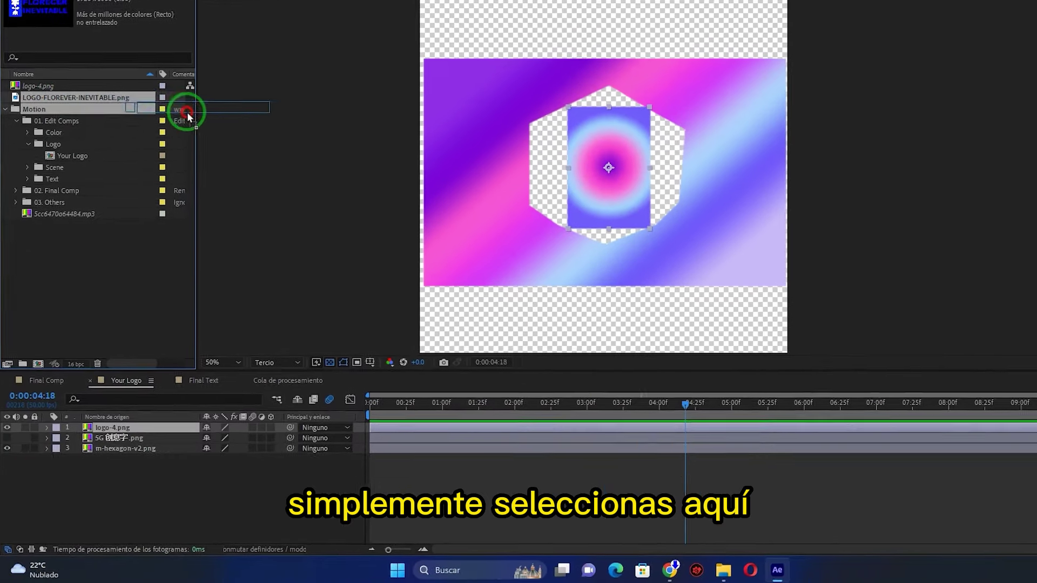
{"action": "left_click_drag", "start_coordinate": [187, 116], "coordinate": [227, 356]}
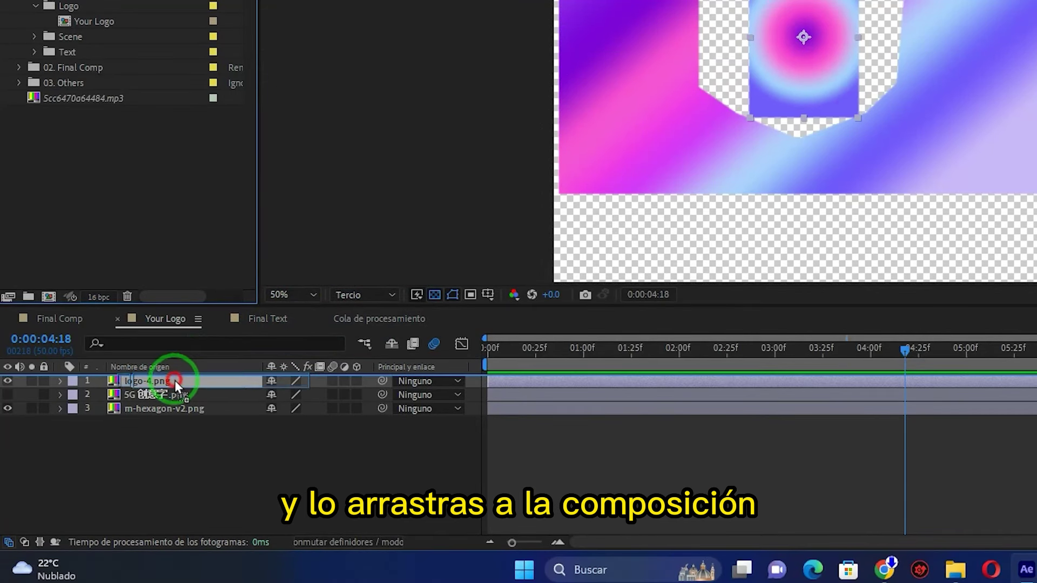
{"action": "left_click_drag", "start_coordinate": [174, 381], "coordinate": [160, 388]}
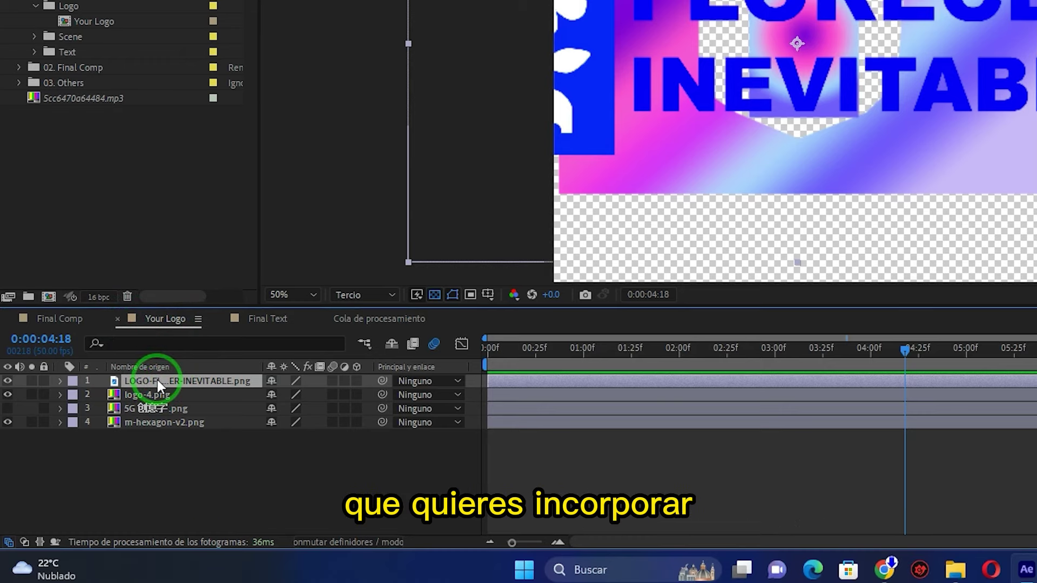
{"action": "left_click", "coordinate": [133, 381]}
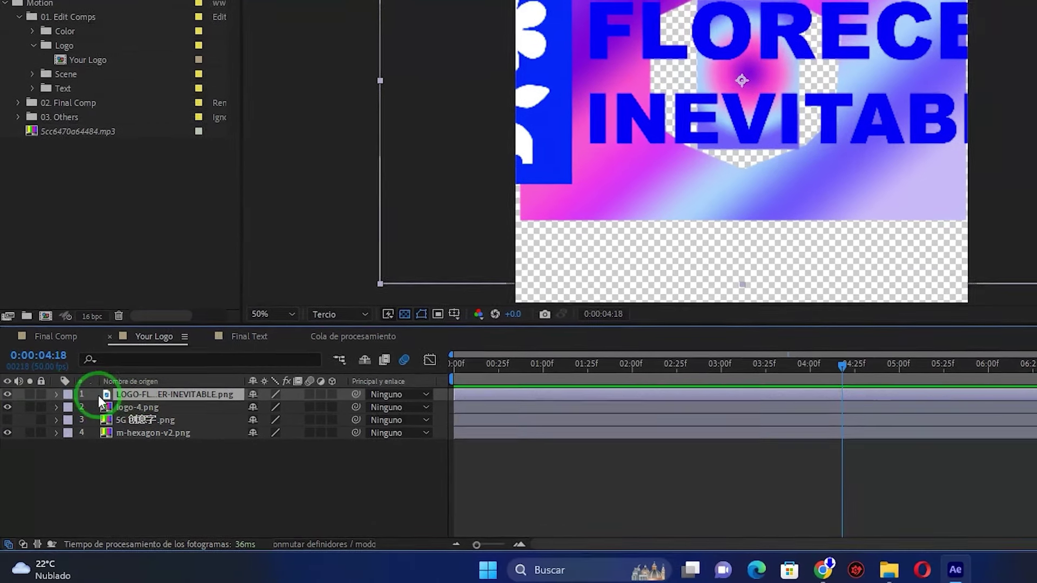
{"action": "left_click", "coordinate": [8, 408]}
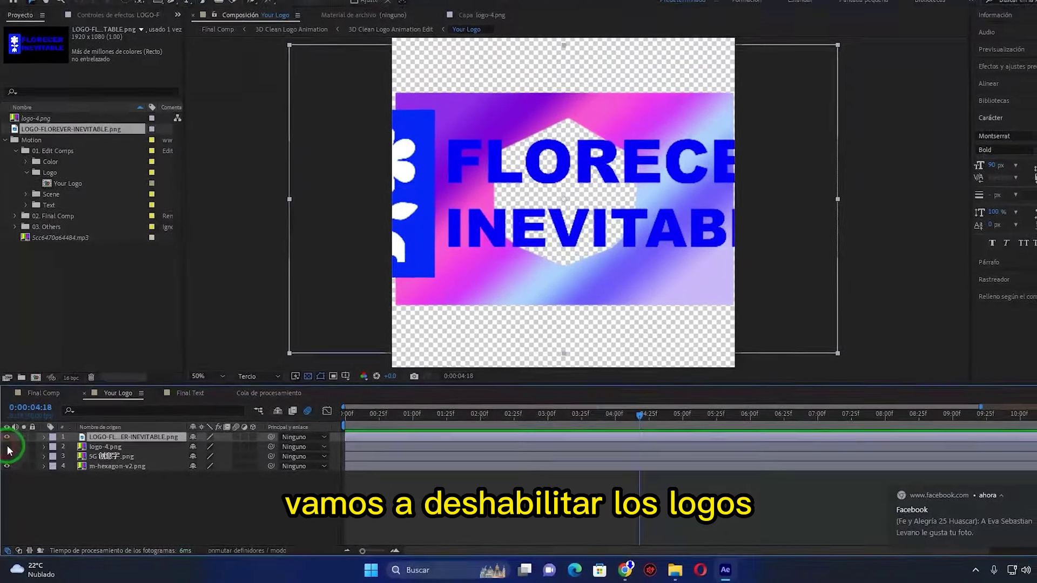
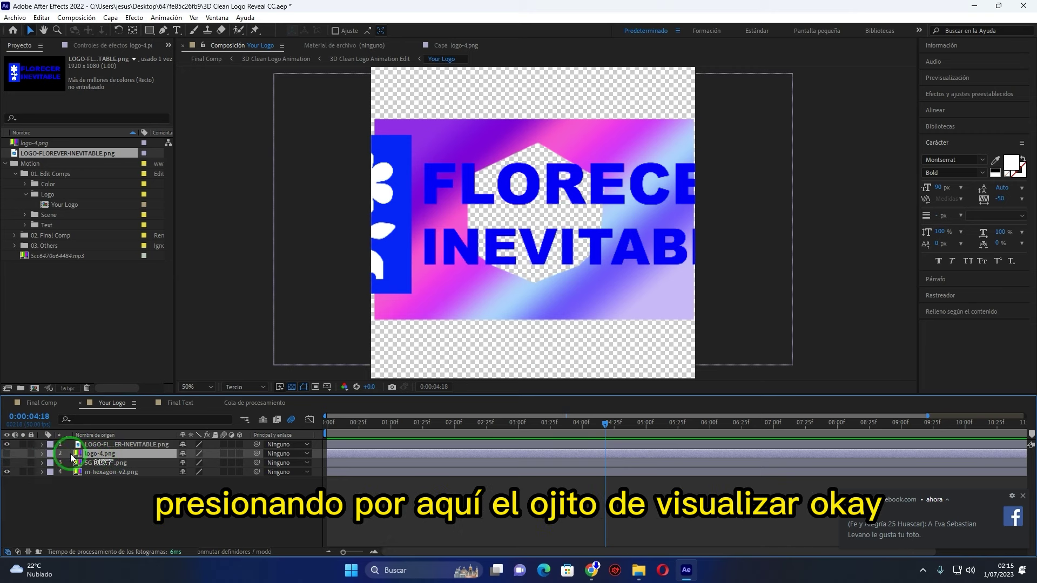
Hide the m-hexagon-v2.png layer and select the LOGO-FLOREVER-INEVITABLE.png layer
{"action": "left_click", "coordinate": [9, 476]}
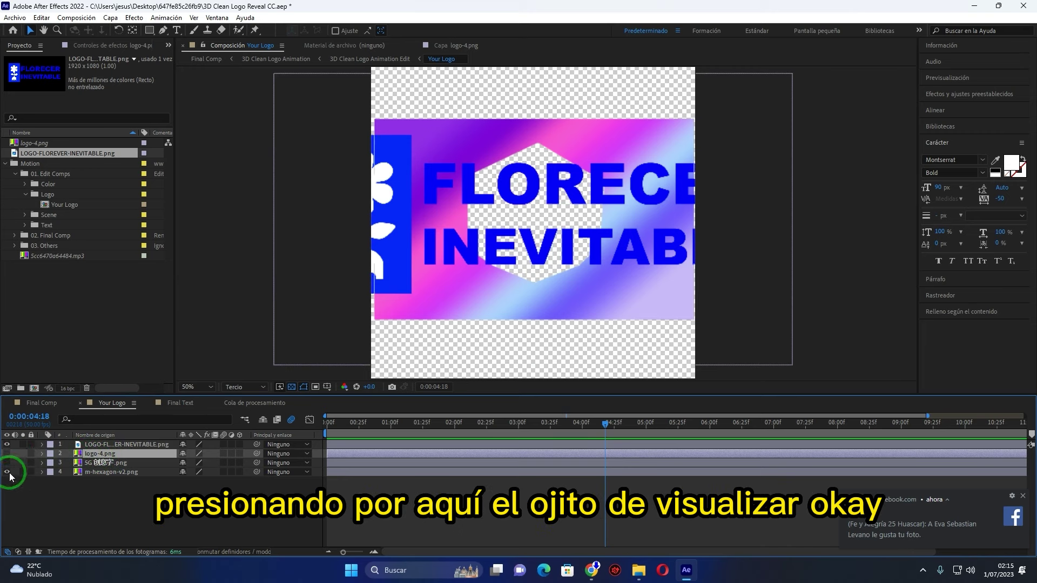
{"action": "left_click", "coordinate": [8, 473]}
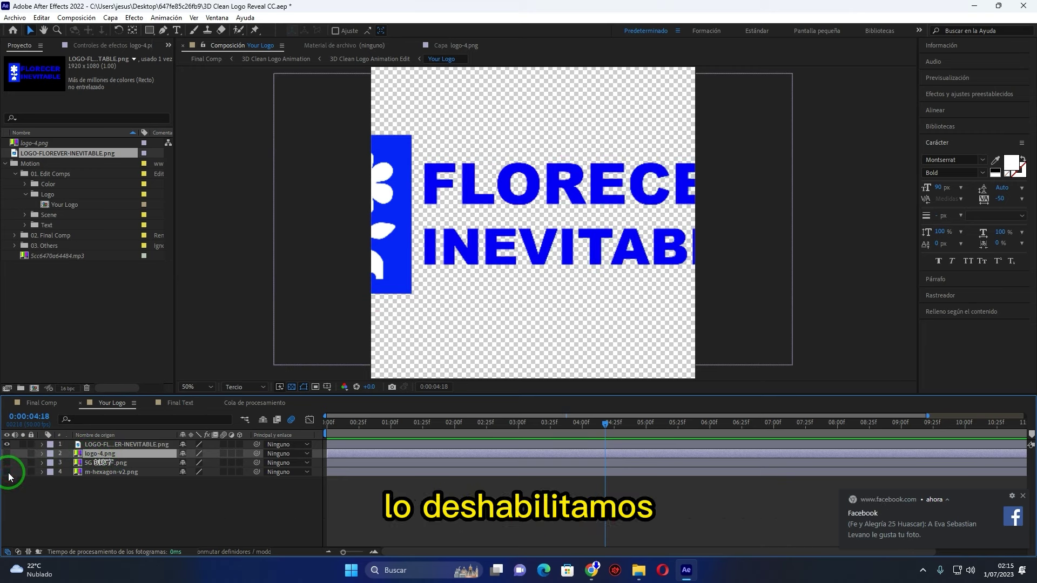
{"action": "left_click", "coordinate": [124, 445]}
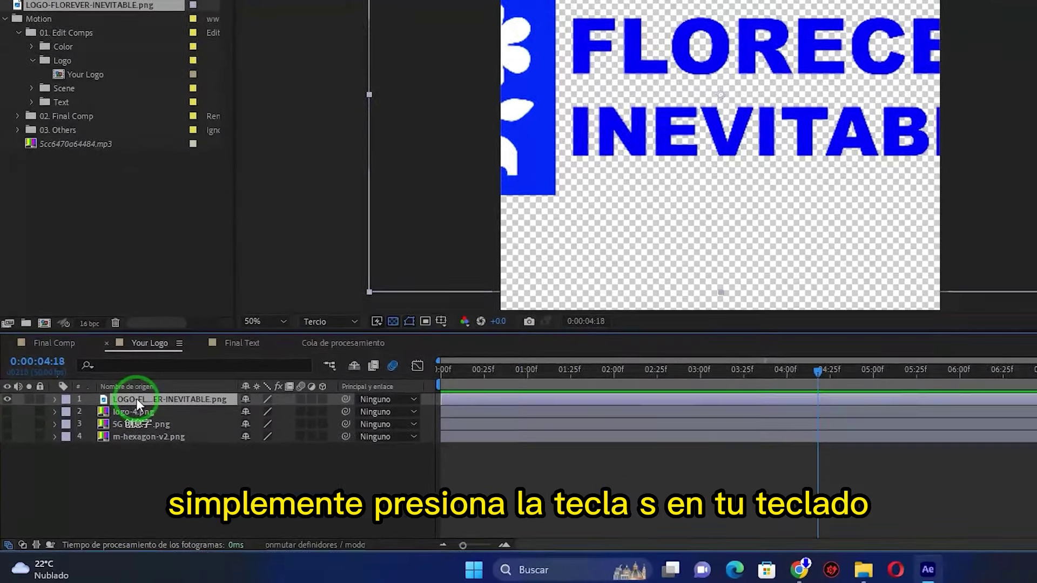
Scale the LOGO-FLOREVER-INEVITABLE.png layer down to 63.0,63.0 %
{"action": "key", "text": "s"}
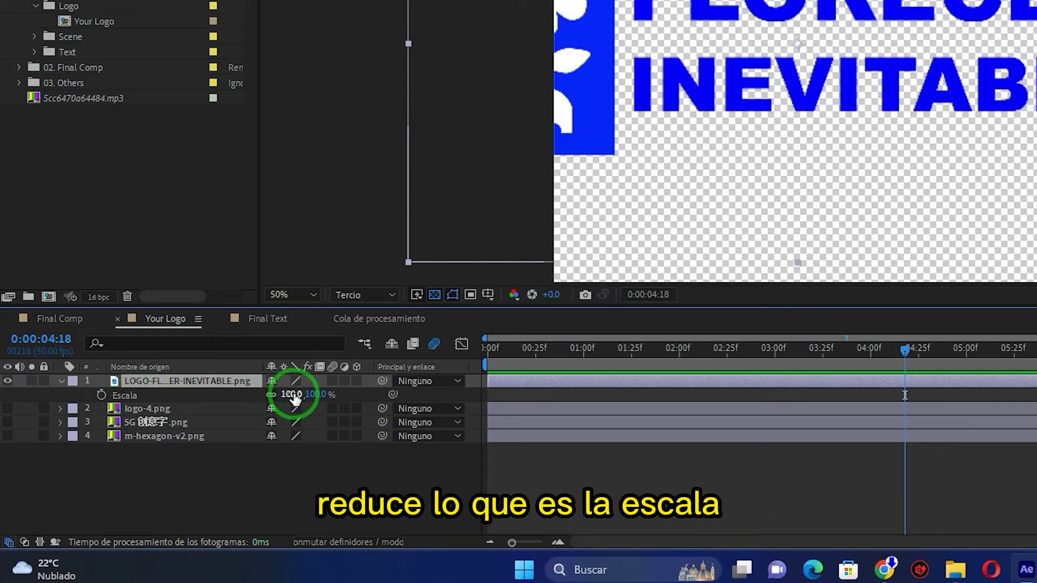
{"action": "left_click_drag", "start_coordinate": [289, 394], "coordinate": [266, 395]}
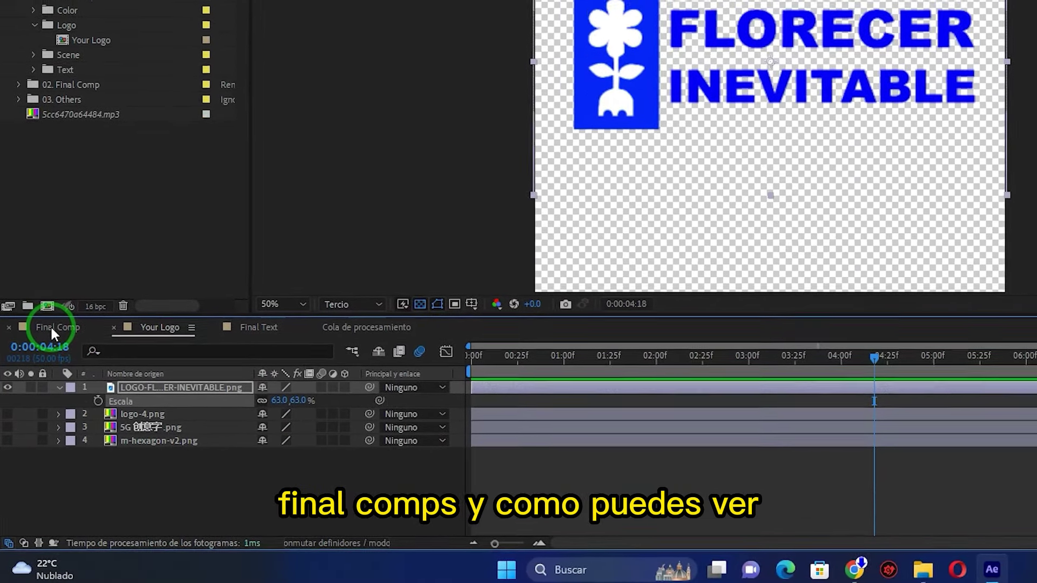
In Final Comp, rewind to the start and play the logo reveal preview
{"action": "left_click", "coordinate": [50, 316]}
{"action": "left_click_drag", "start_coordinate": [918, 386], "coordinate": [711, 390]}
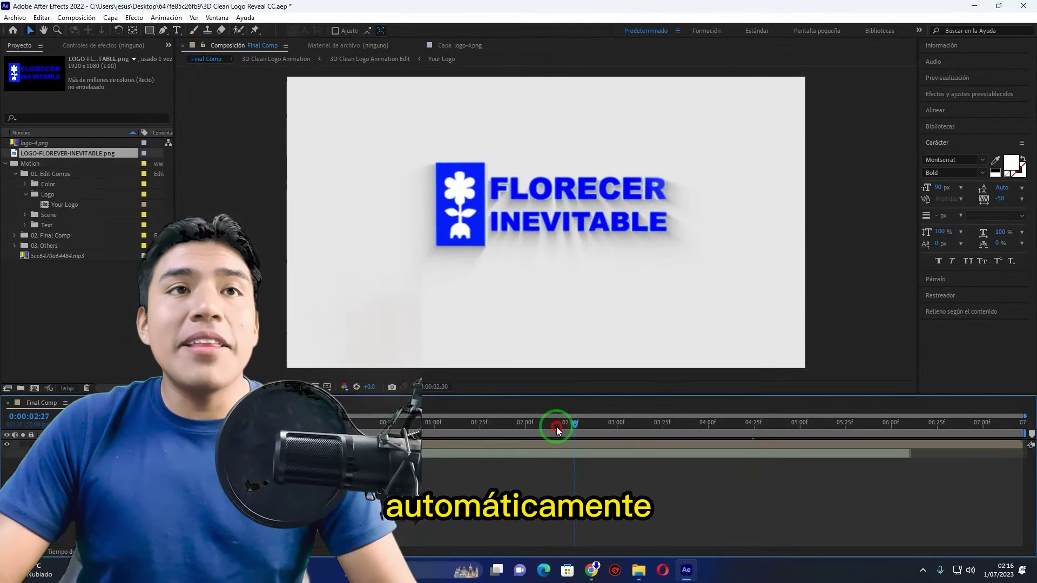
{"action": "mouse_move", "coordinate": [558, 429]}
{"action": "left_mouse_down"}
{"action": "mouse_move", "coordinate": [376, 428]}
{"action": "mouse_move", "coordinate": [548, 429]}
{"action": "left_mouse_up"}
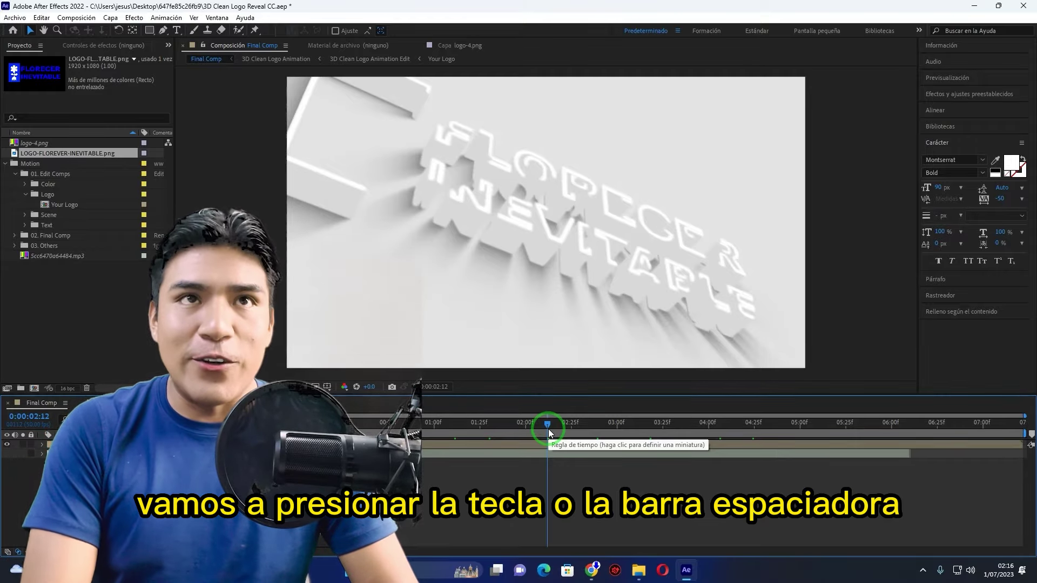
{"action": "key", "text": "space"}
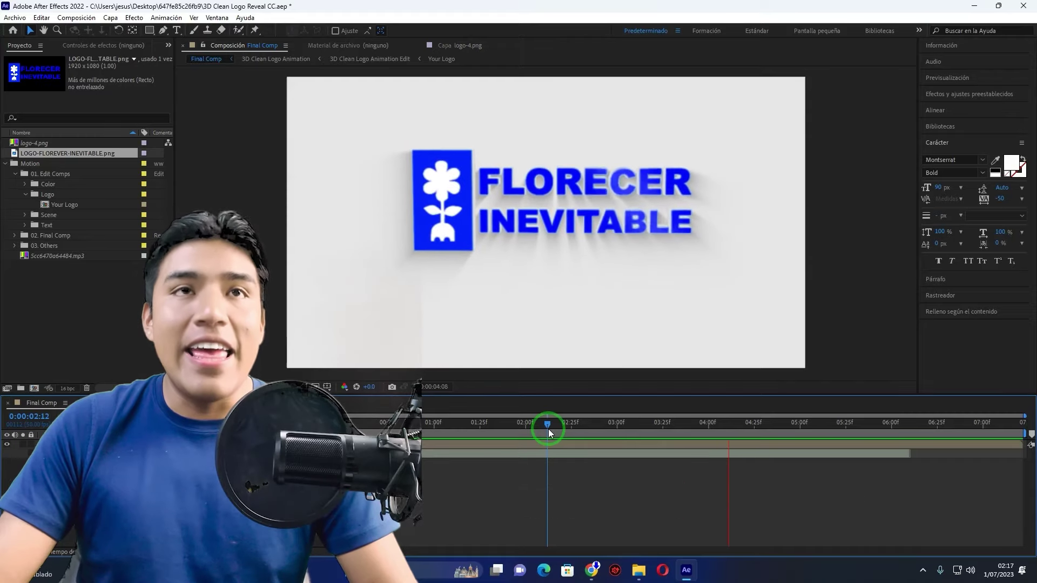
{"action": "key", "text": "space"}
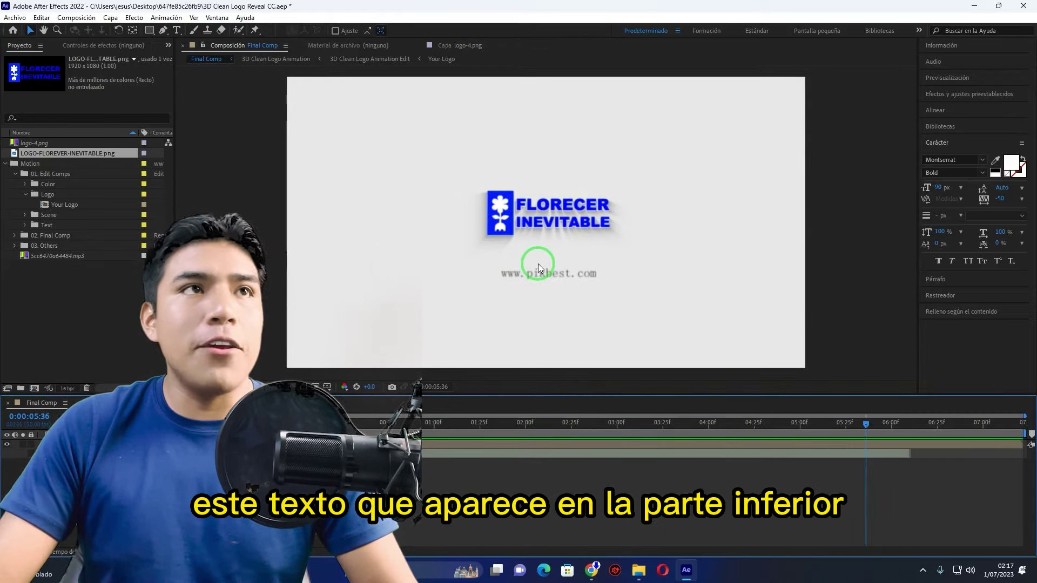
Open the Final Text composition from the project's Text folder
{"action": "left_click", "coordinate": [24, 225]}
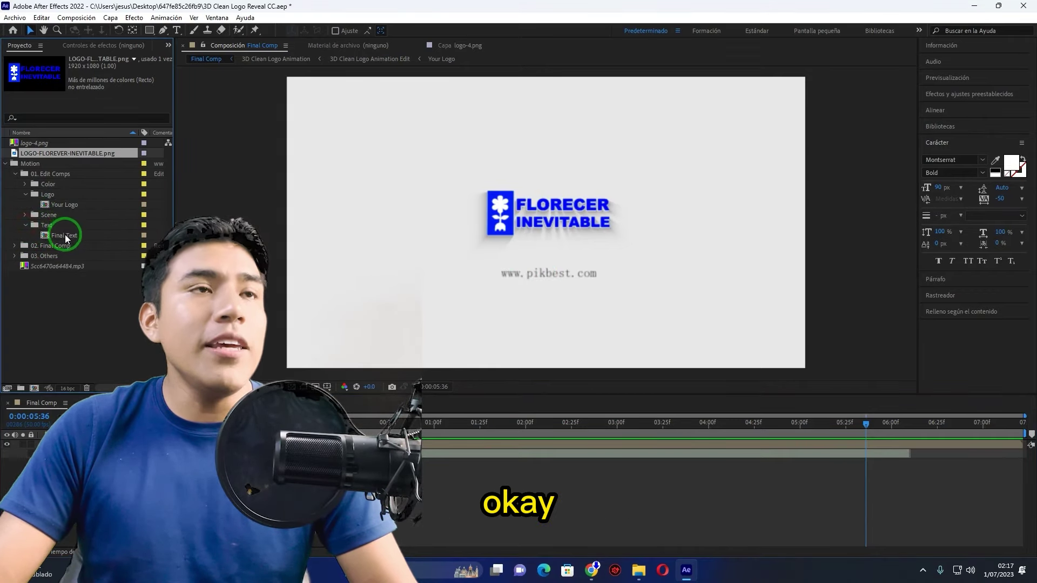
{"action": "left_click", "coordinate": [68, 236]}
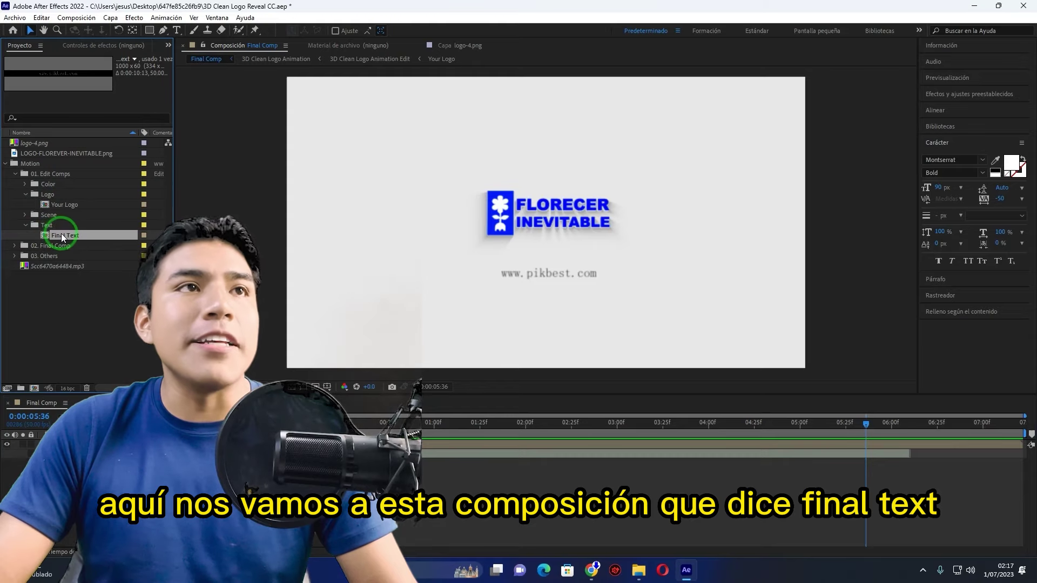
{"action": "double_click", "coordinate": [63, 237]}
{"action": "double_click", "coordinate": [419, 238]}
{"action": "key", "text": "BackSpace"}
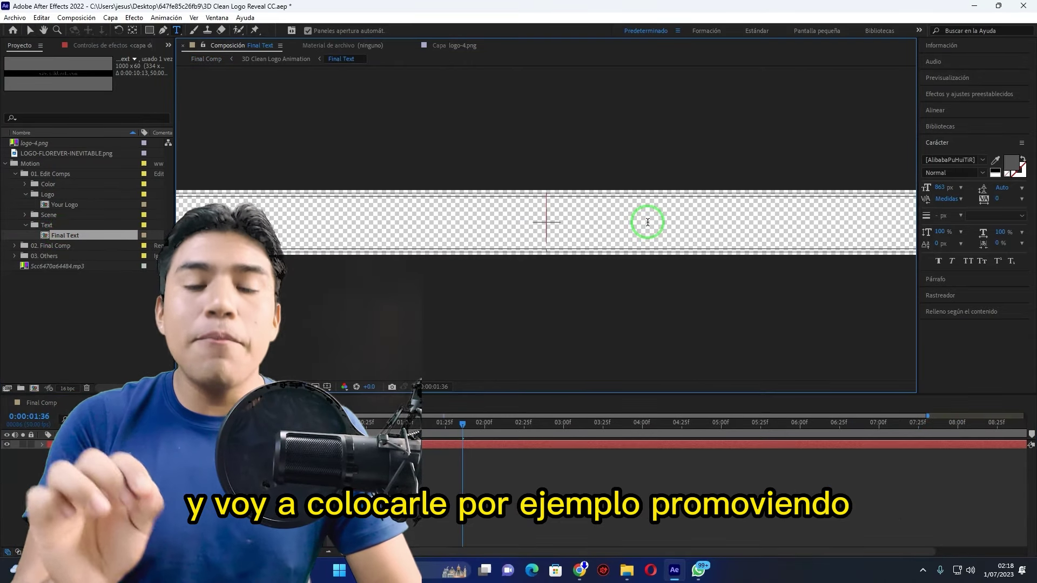
{"action": "type", "text": "PROM"}
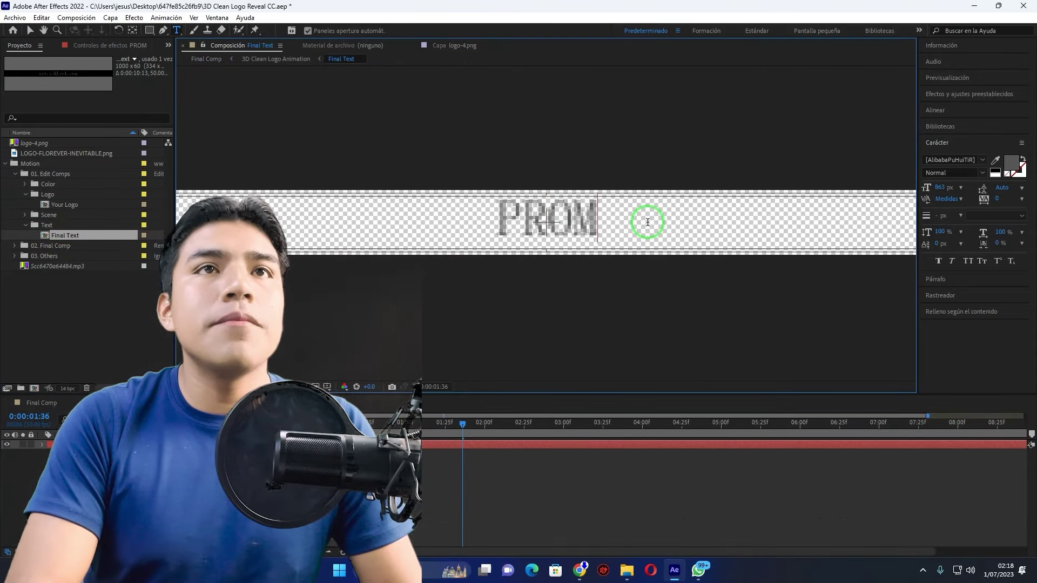
{"action": "type", "text": "OVIENDO LA IDE"}
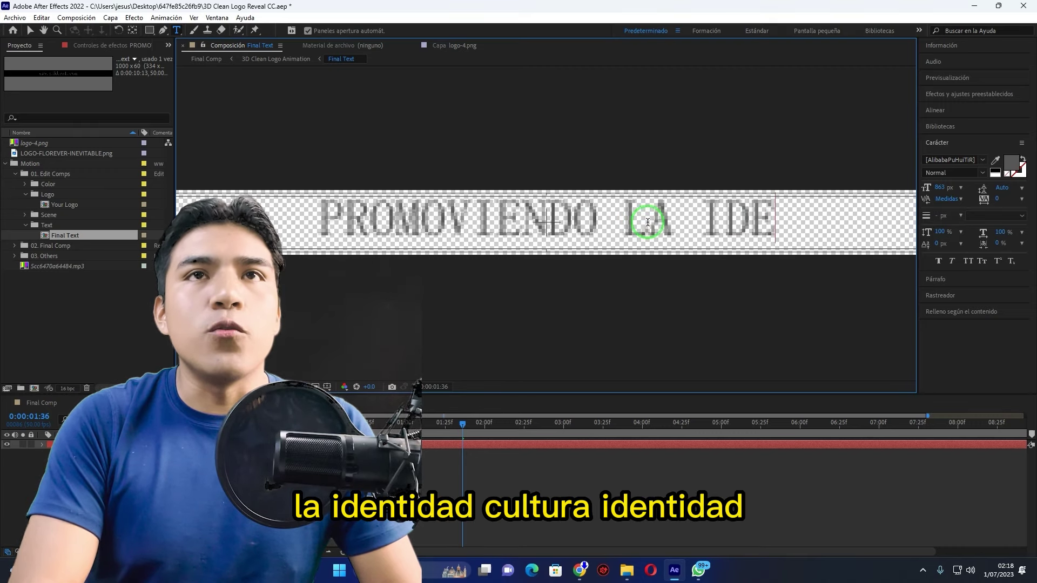
{"action": "type", "text": "NTRID"}
{"action": "key", "text": "BackSpace"}
{"action": "key", "text": "BackSpace"}
{"action": "key", "text": "BackSpace"}
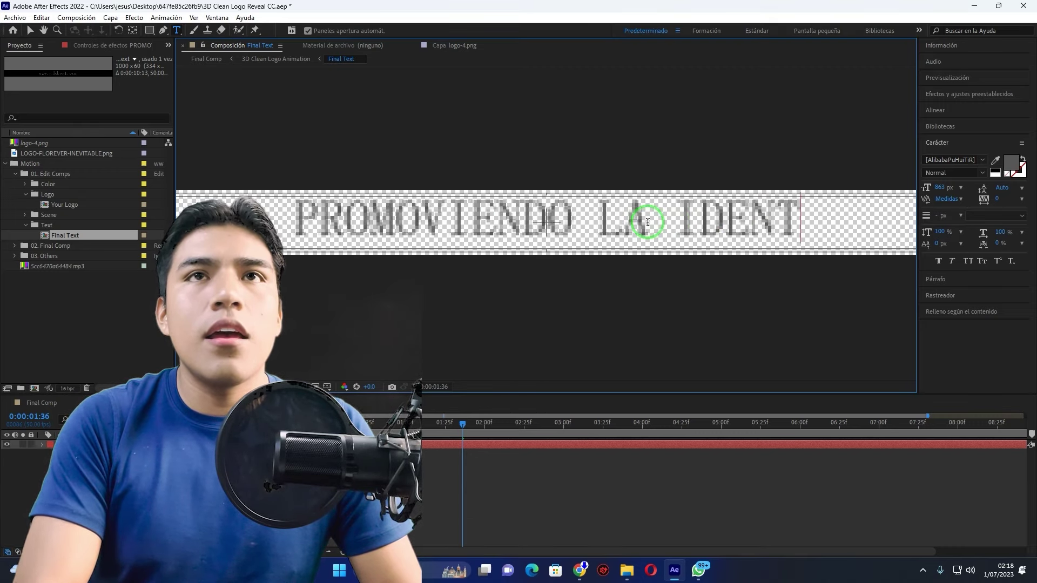
{"action": "type", "text": "IDAD CULTUR"}
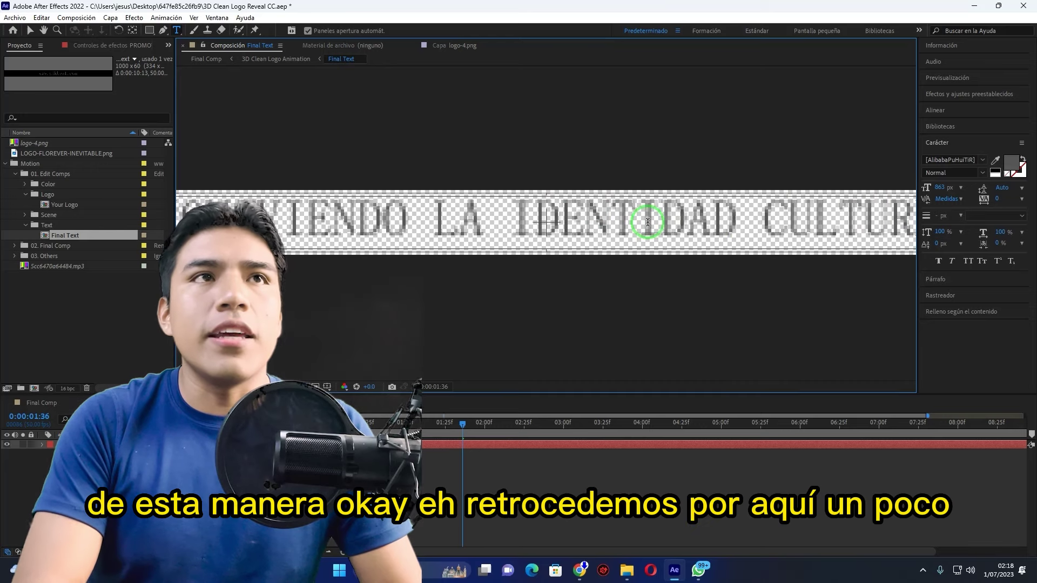
{"action": "type", "text": "AL"}
{"action": "scroll", "coordinate": [647, 216], "scroll_direction": "down", "scroll_amount": 4}
{"action": "scroll", "coordinate": [587, 232], "scroll_direction": "up", "scroll_amount": 2}
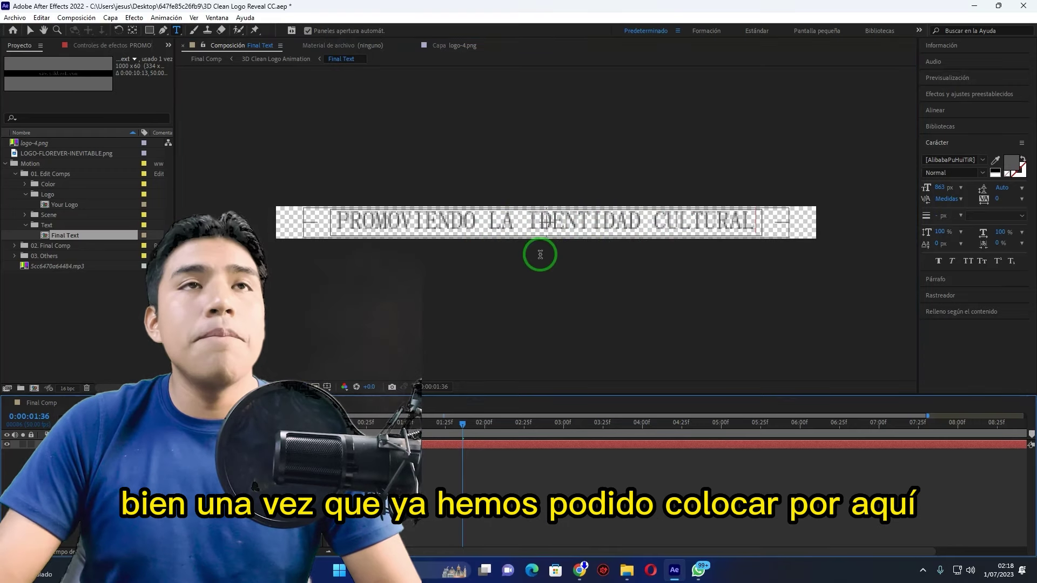
{"action": "key", "text": "period"}
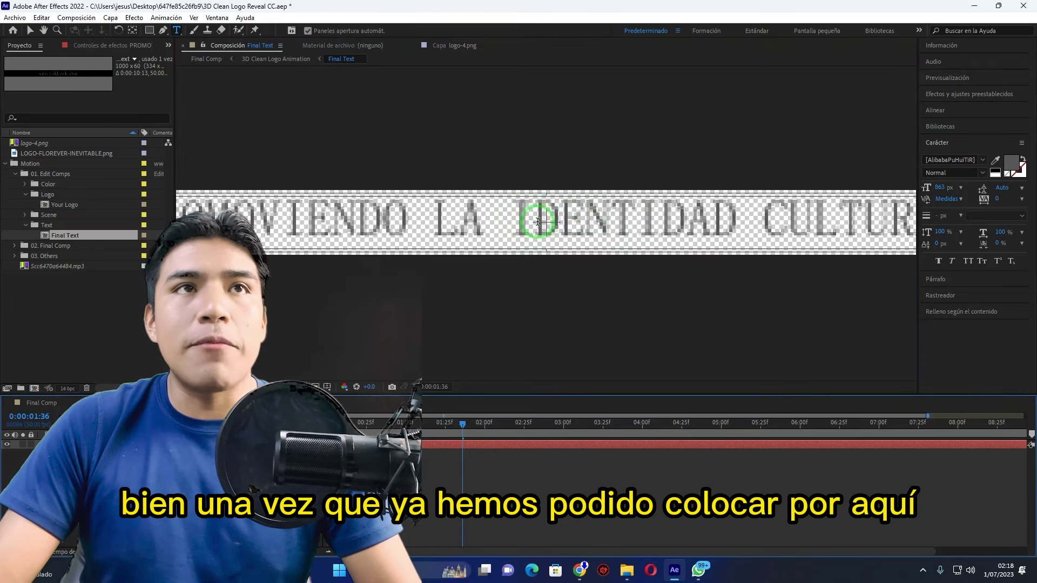
{"action": "key", "text": "comma"}
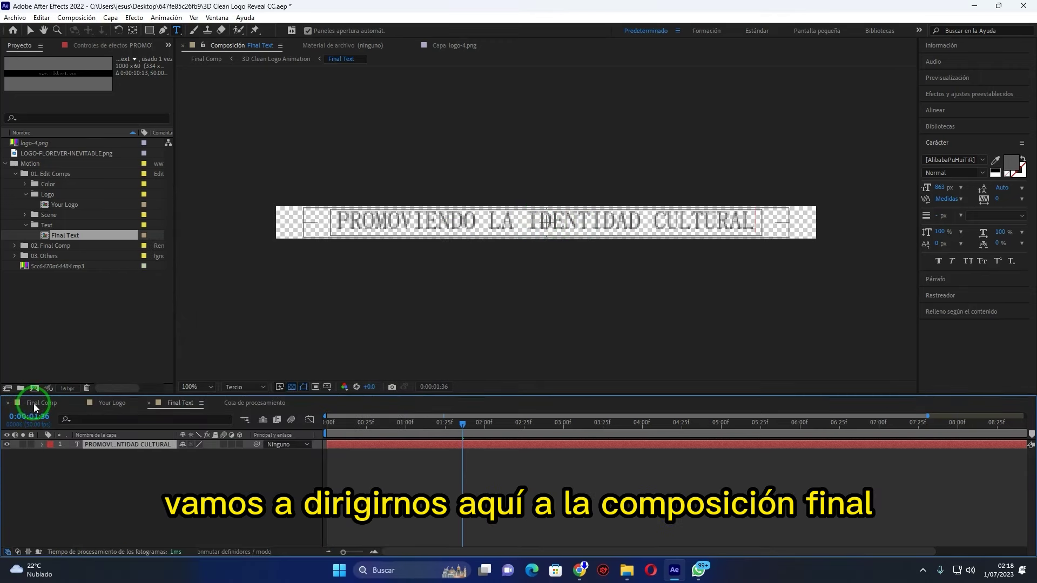
{"action": "left_click", "coordinate": [33, 404]}
{"action": "left_click", "coordinate": [459, 422]}
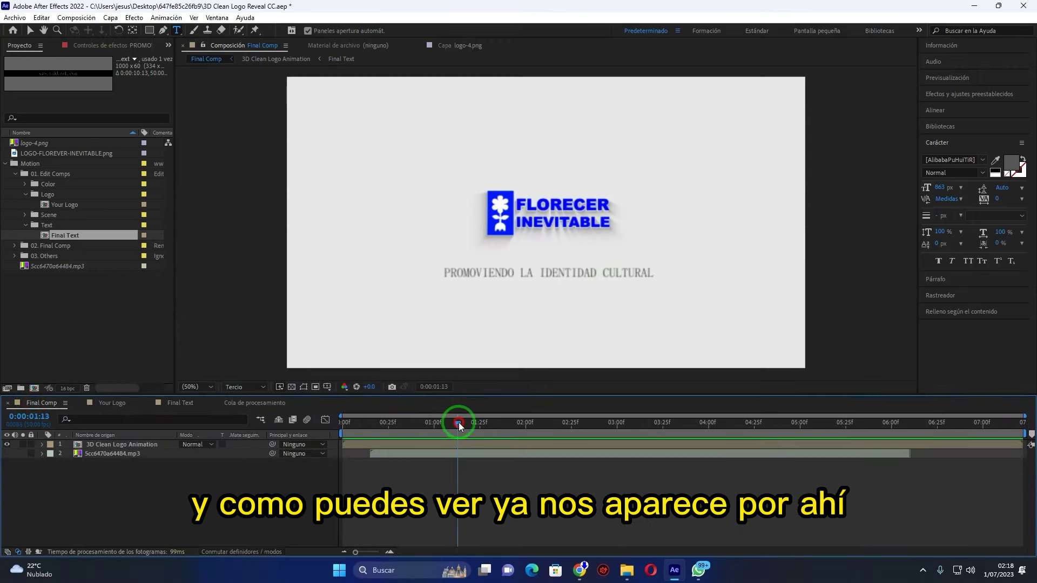
{"action": "mouse_move", "coordinate": [458, 422]}
{"action": "left_mouse_down"}
{"action": "mouse_move", "coordinate": [487, 424]}
{"action": "mouse_move", "coordinate": [476, 426]}
{"action": "left_mouse_up"}
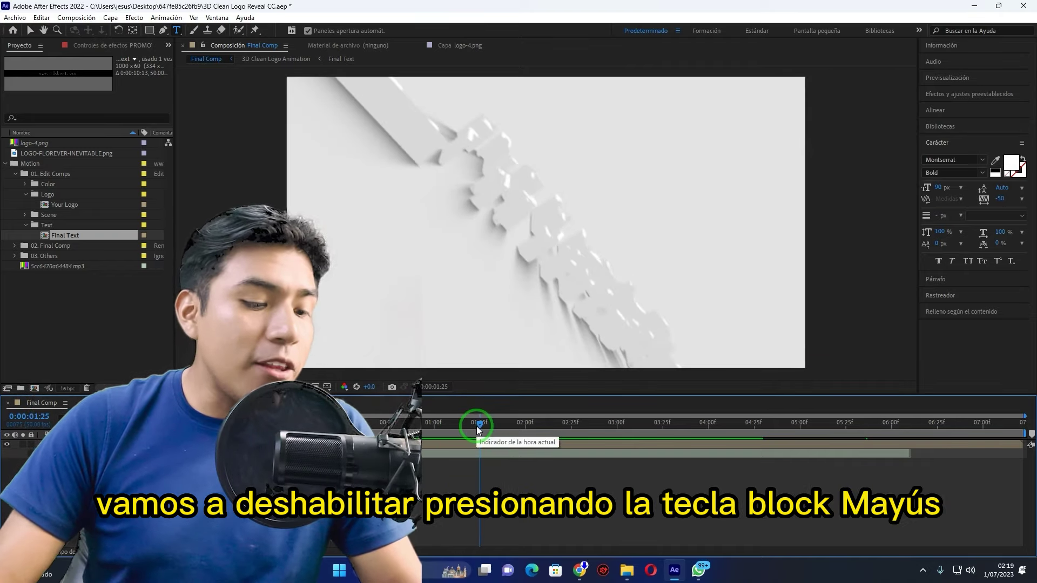
{"action": "left_click", "coordinate": [481, 423]}
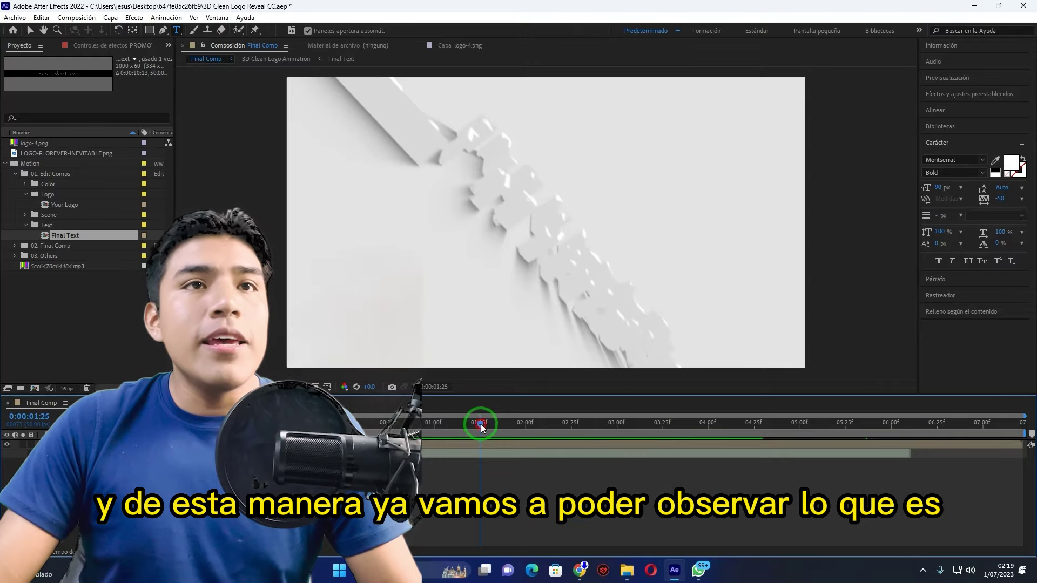
{"action": "mouse_move", "coordinate": [481, 423]}
{"action": "left_mouse_down"}
{"action": "mouse_move", "coordinate": [657, 437]}
{"action": "mouse_move", "coordinate": [820, 430]}
{"action": "left_mouse_up"}
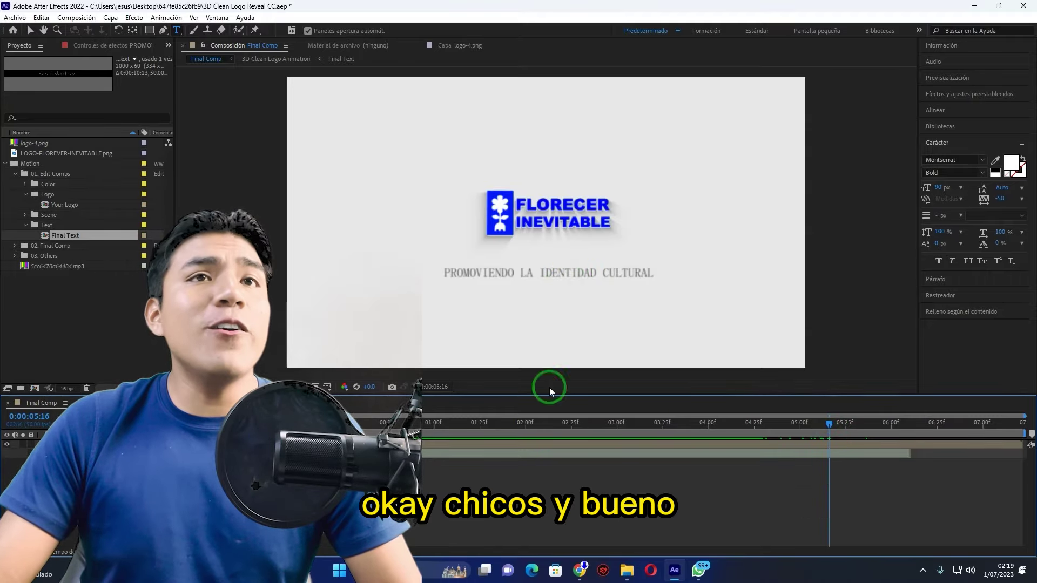
{"action": "left_click", "coordinate": [653, 450]}
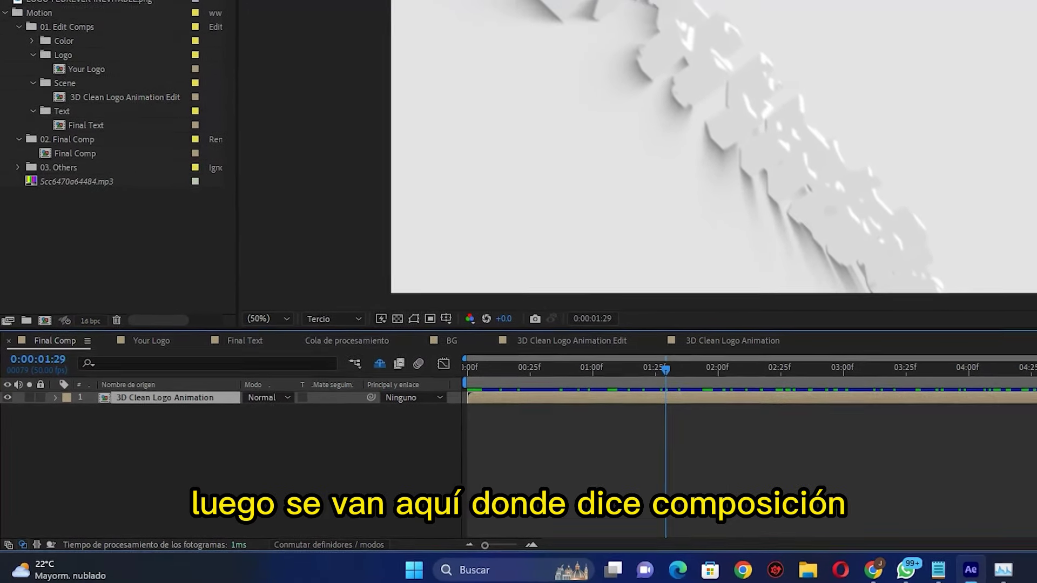
Add Final Comp to the render queue via the Composición menu, with output format AVI
{"action": "left_click", "coordinate": [77, 17]}
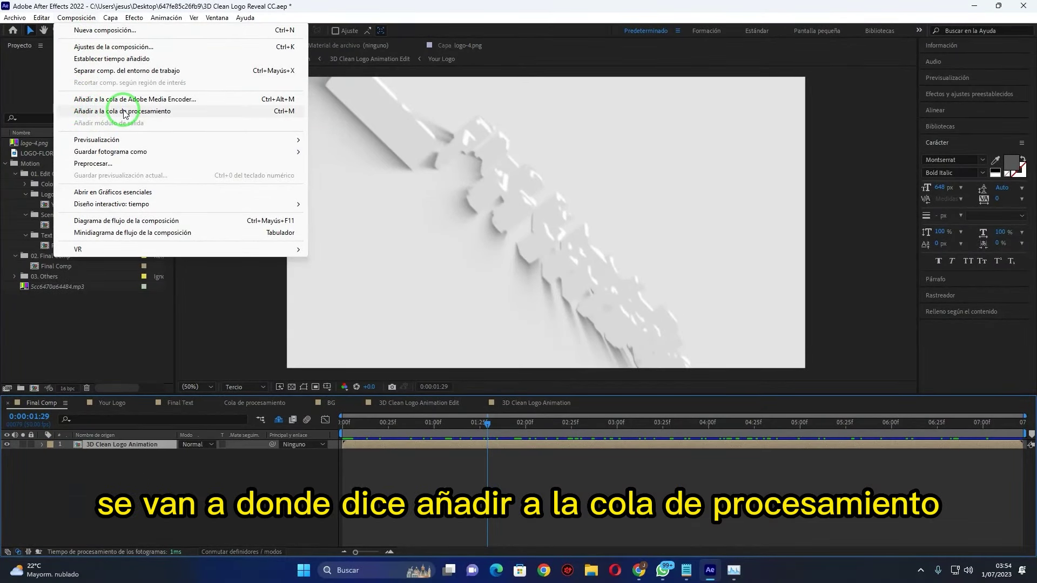
{"action": "left_click", "coordinate": [124, 112]}
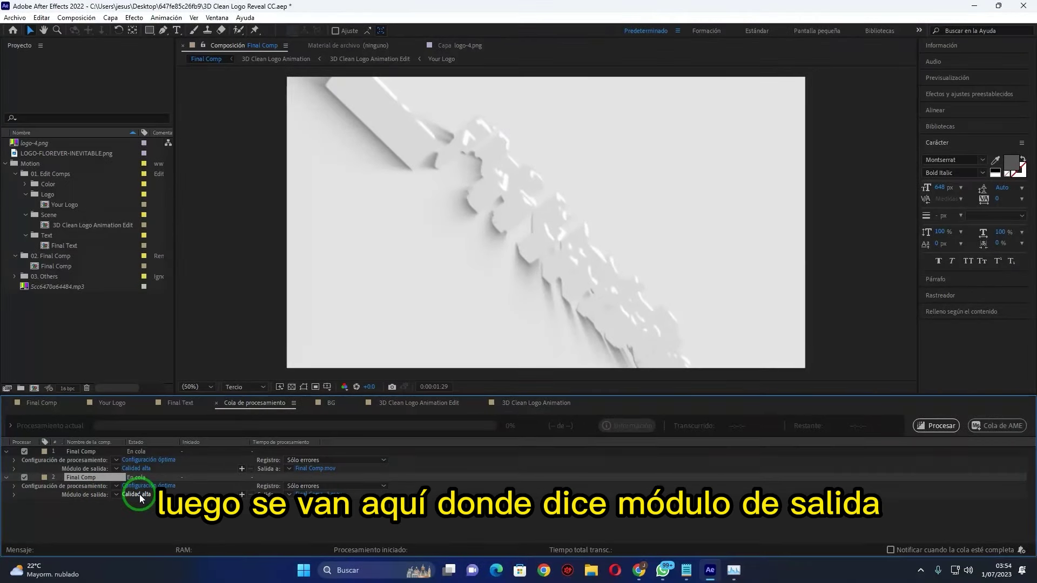
{"action": "left_click", "coordinate": [138, 494]}
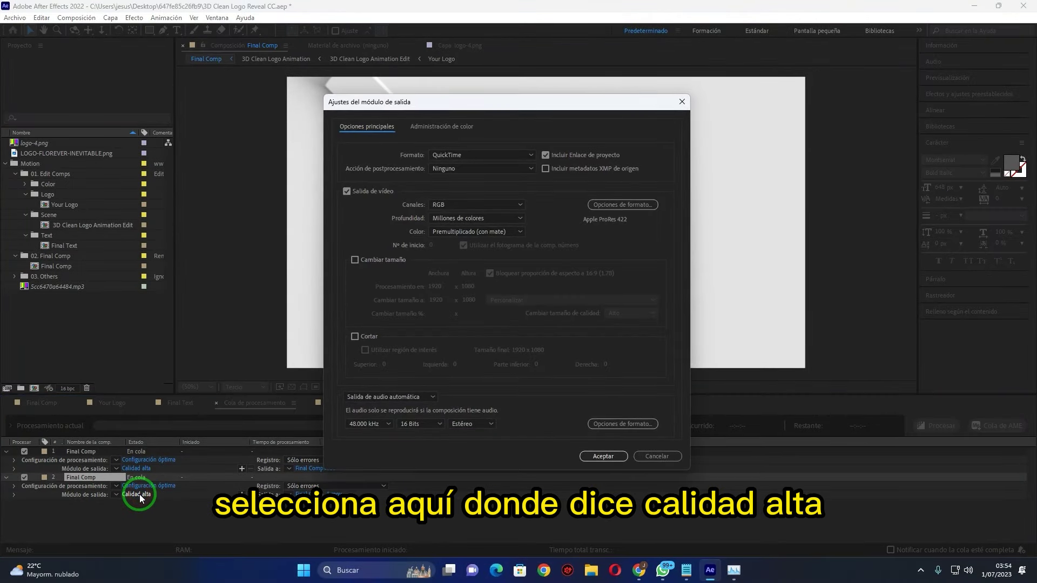
{"action": "left_click", "coordinate": [502, 154]}
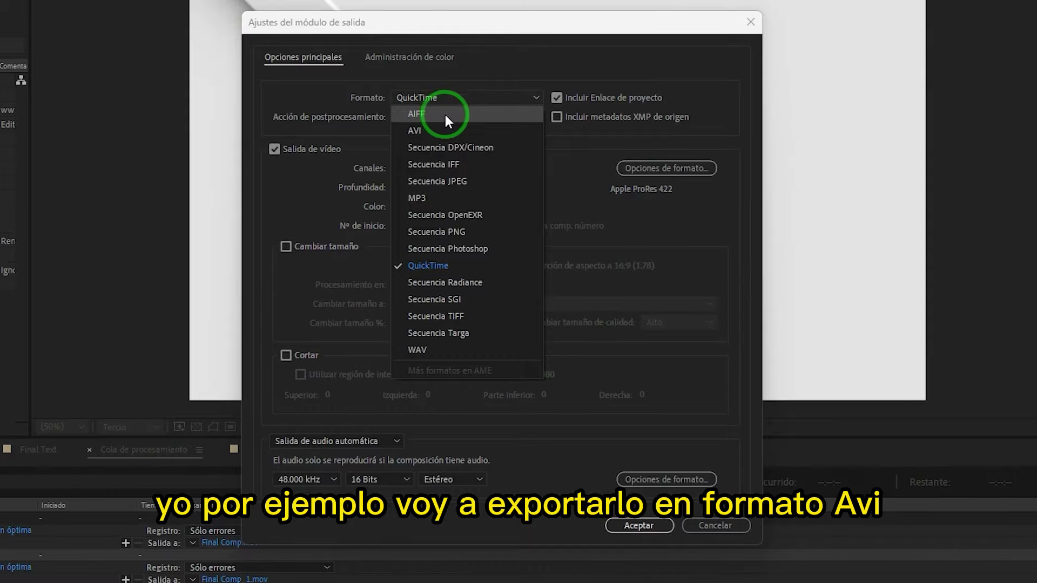
{"action": "left_click", "coordinate": [434, 131]}
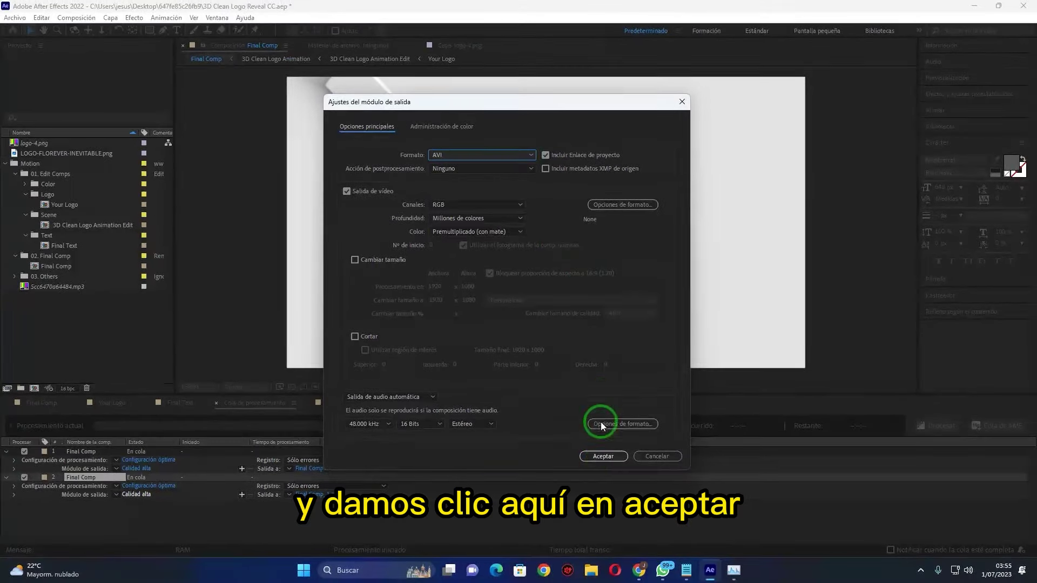
{"action": "left_click", "coordinate": [603, 456]}
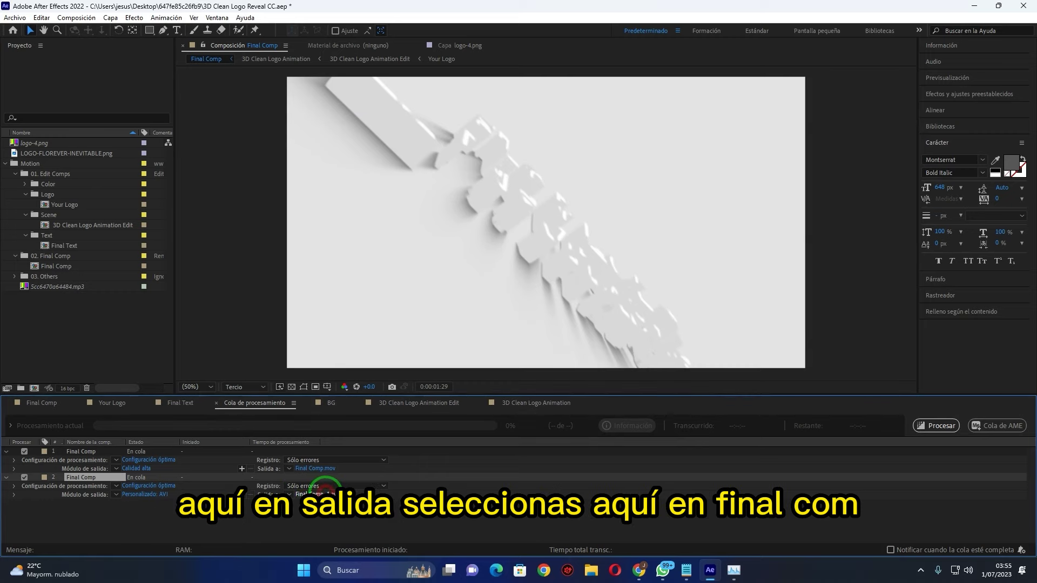
Set the output file to COMPOSICION FINAL in Documentos, keeping the AVI file type
{"action": "left_click", "coordinate": [326, 488]}
{"action": "left_click_drag", "start_coordinate": [325, 79], "coordinate": [537, 102]}
{"action": "scroll", "coordinate": [290, 259], "scroll_direction": "up", "scroll_amount": 3}
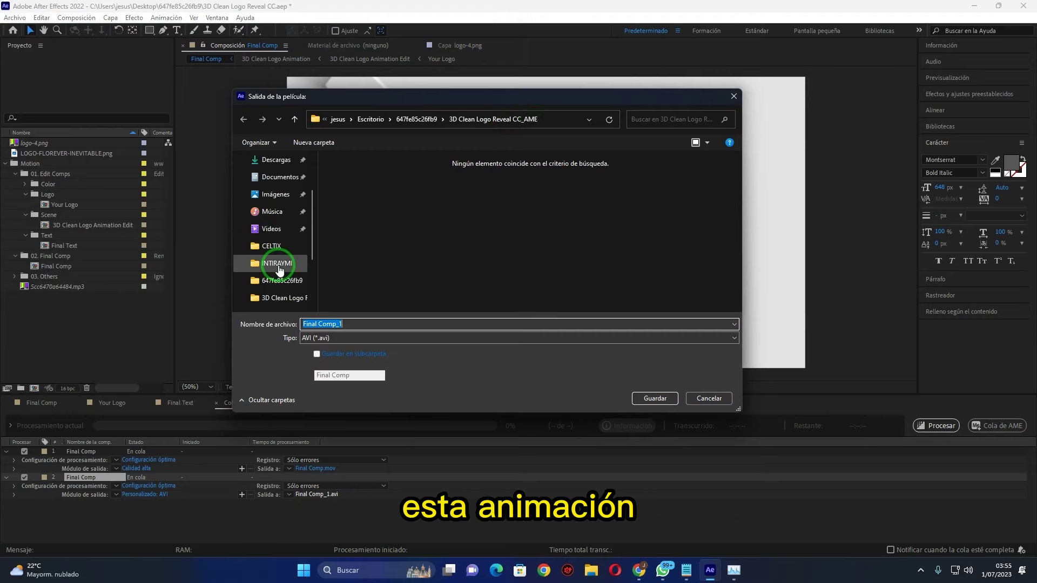
{"action": "scroll", "coordinate": [278, 267], "scroll_direction": "down", "scroll_amount": 2}
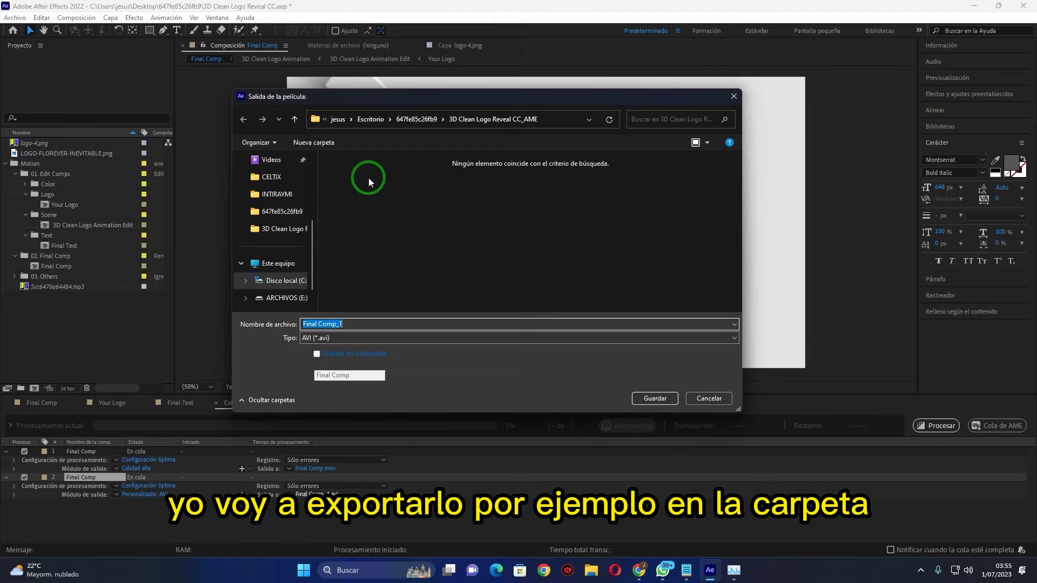
{"action": "scroll", "coordinate": [280, 255], "scroll_direction": "up", "scroll_amount": 2}
{"action": "scroll", "coordinate": [280, 254], "scroll_direction": "up", "scroll_amount": 2}
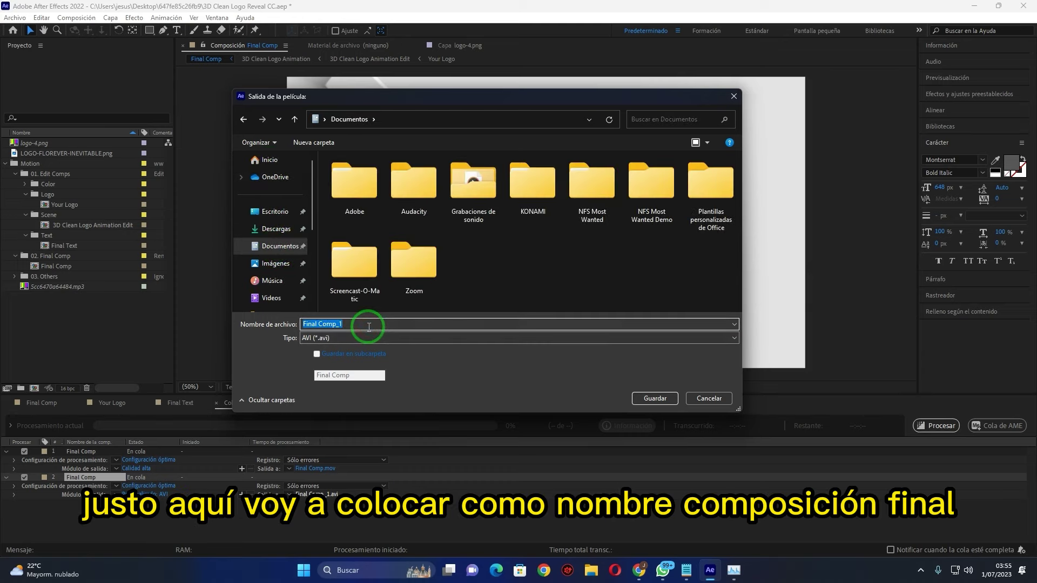
{"action": "type", "text": "COMPOSICION FINAL"}
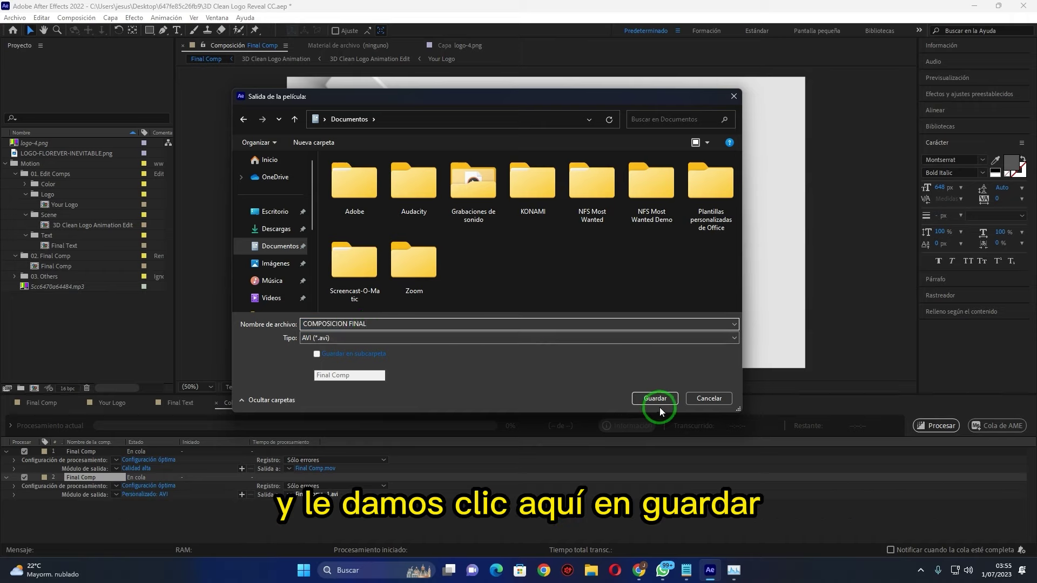
{"action": "left_click", "coordinate": [330, 338]}
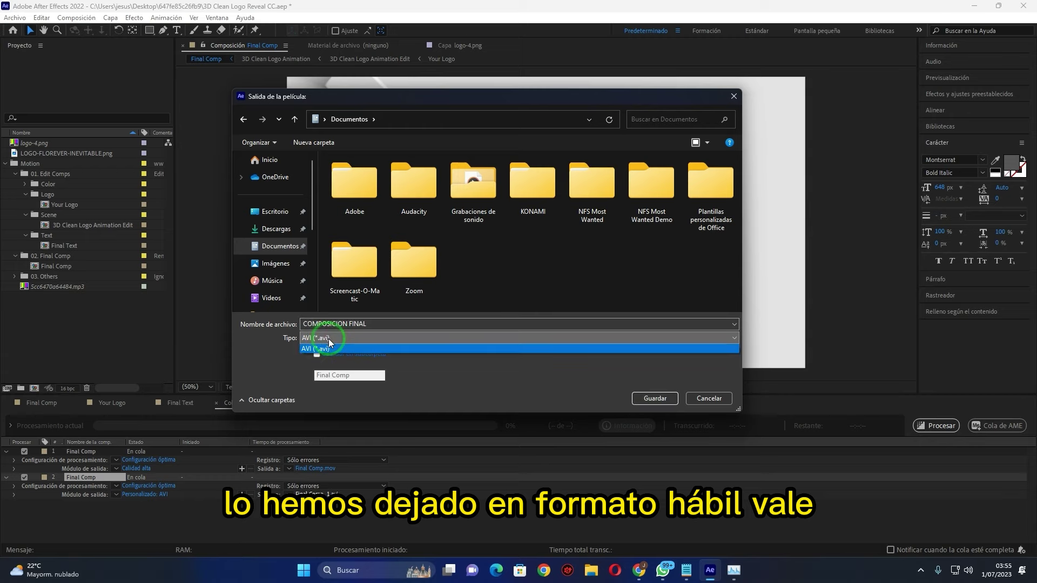
{"action": "left_click", "coordinate": [328, 345]}
Save the COMPOSICION FINAL output, then render, accepting both missing-footage warnings
{"action": "left_click", "coordinate": [645, 402]}
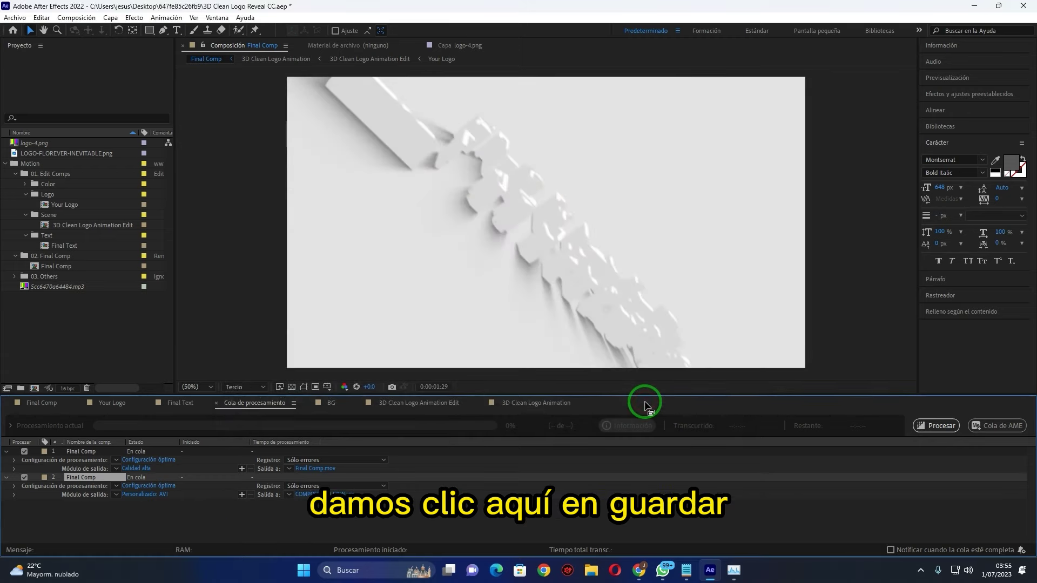
{"action": "left_click", "coordinate": [942, 426]}
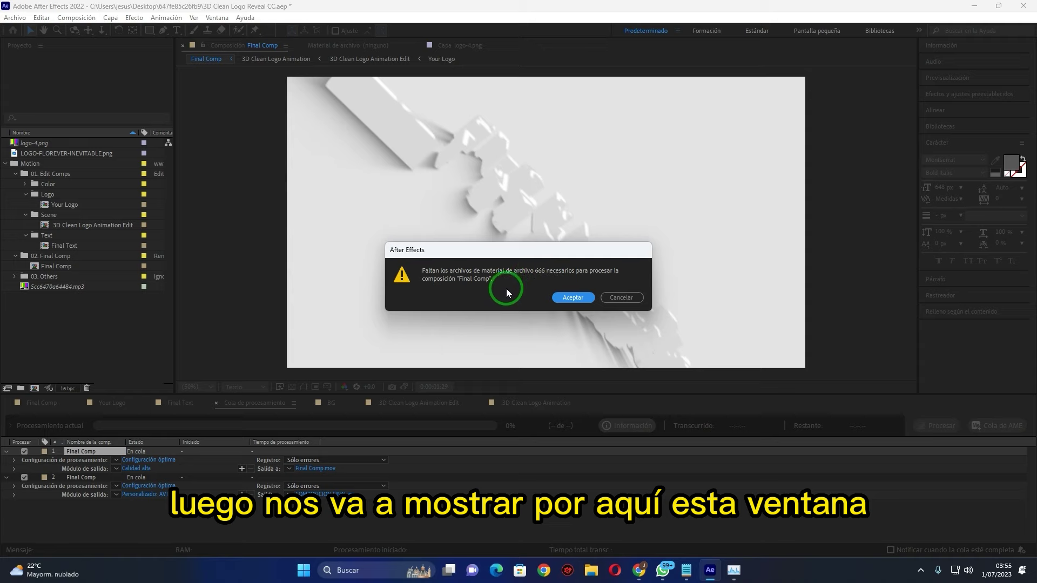
{"action": "left_click", "coordinate": [578, 299]}
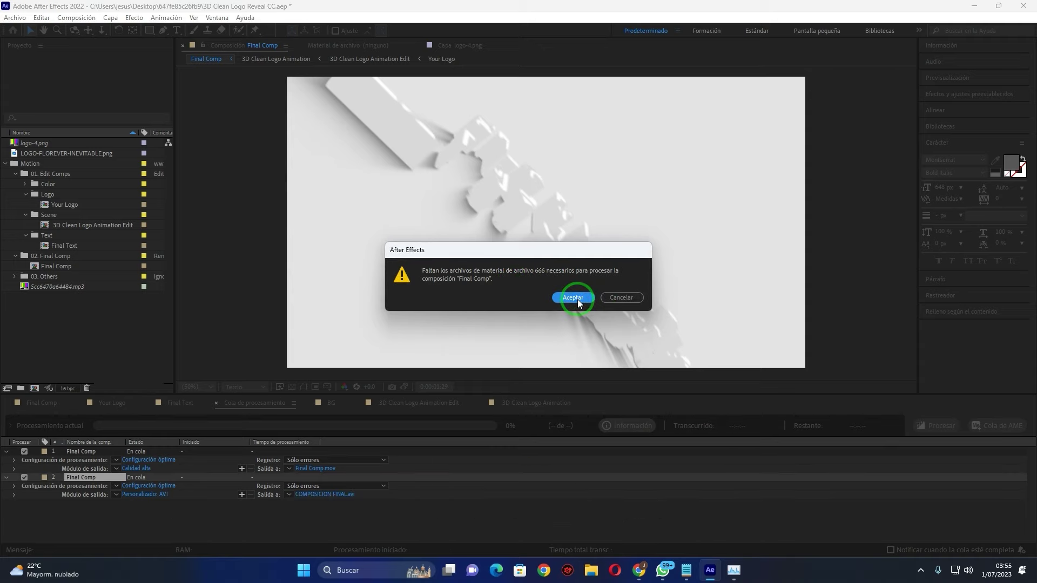
{"action": "left_click", "coordinate": [578, 299]}
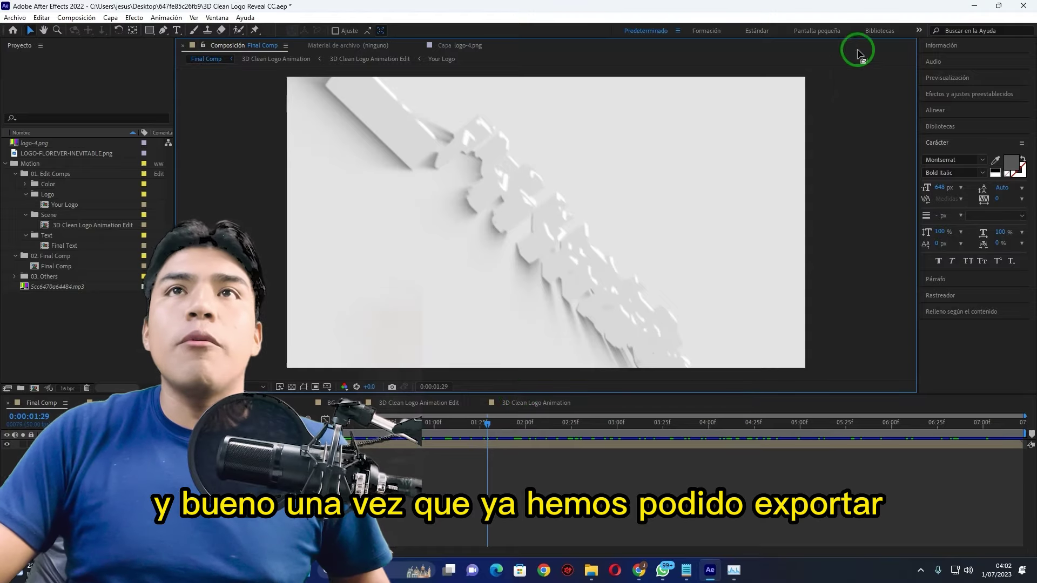
Minimize After Effects and browse to Documentos in File Explorer to find COMPOSICION FINAL
{"action": "left_click", "coordinate": [964, 11]}
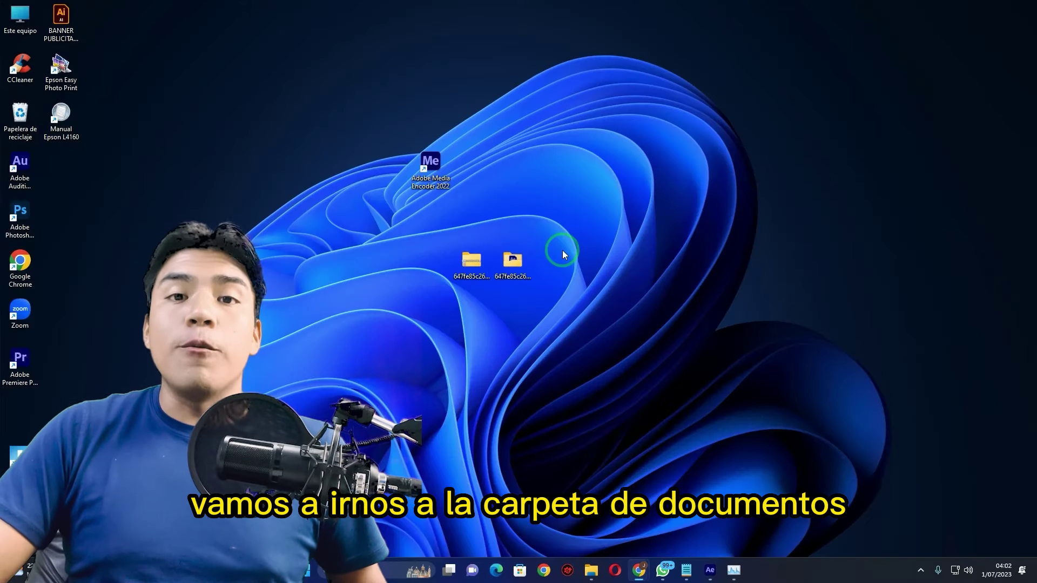
{"action": "double_click", "coordinate": [509, 261]}
{"action": "left_click", "coordinate": [335, 233]}
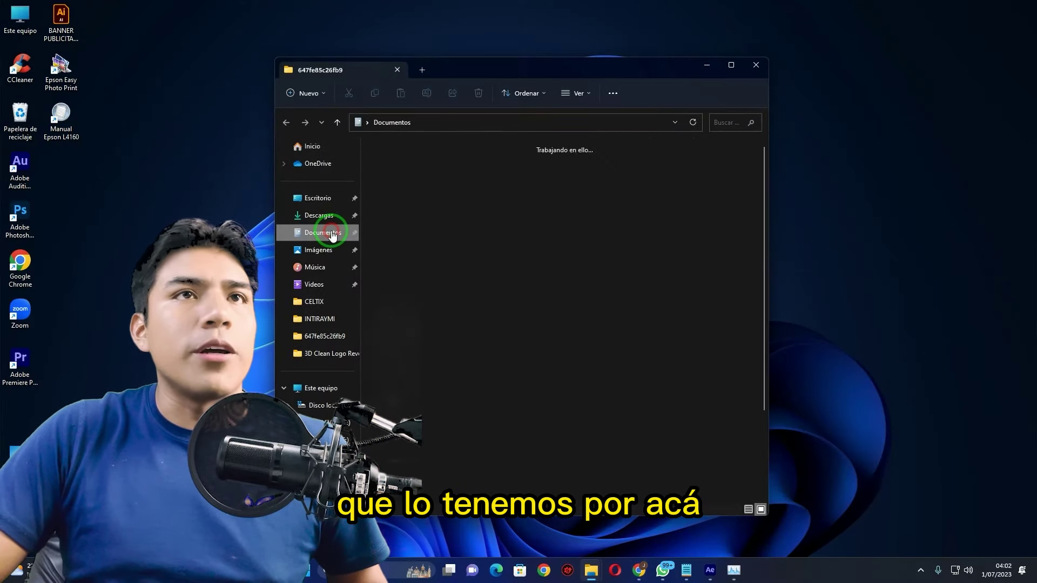
{"action": "scroll", "coordinate": [527, 283], "scroll_direction": "down", "scroll_amount": 2}
{"action": "scroll", "coordinate": [579, 277], "scroll_direction": "up", "scroll_amount": 2}
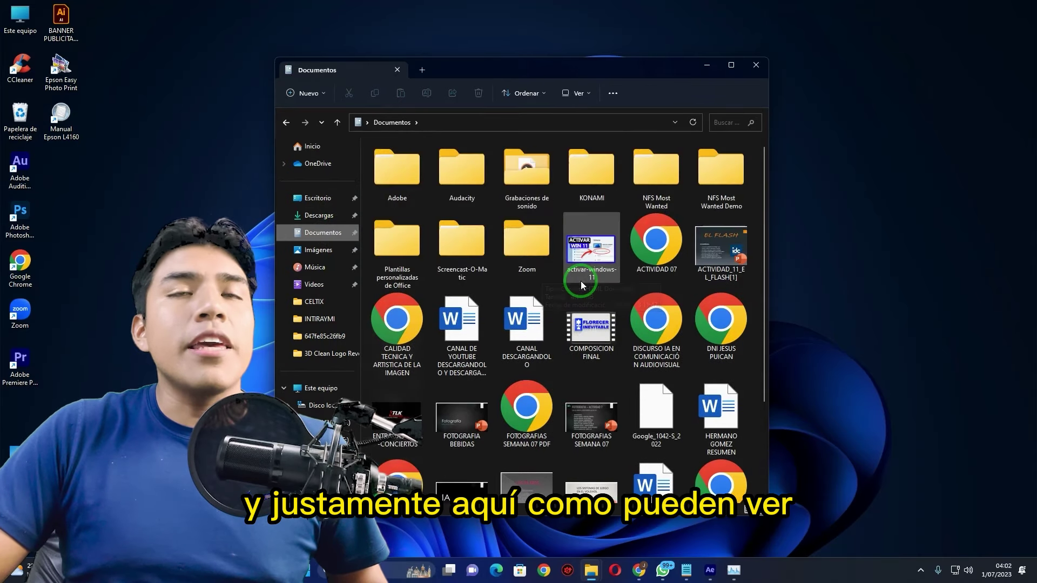
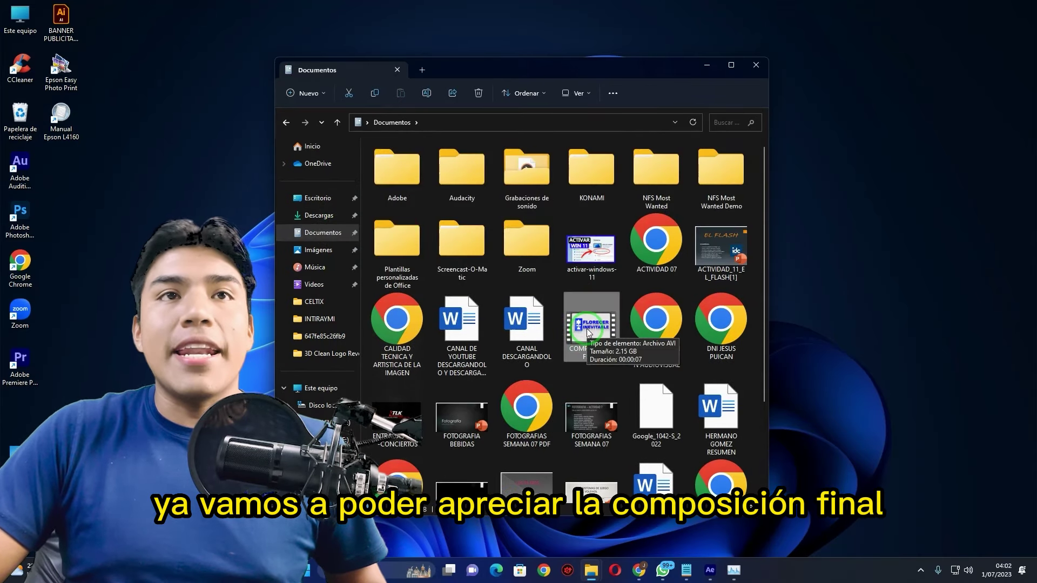
Play the 2.15 GB 'COMPOSICION FINAL' AVI from Documentos in Reproductor multimedia
{"action": "double_click", "coordinate": [590, 333]}
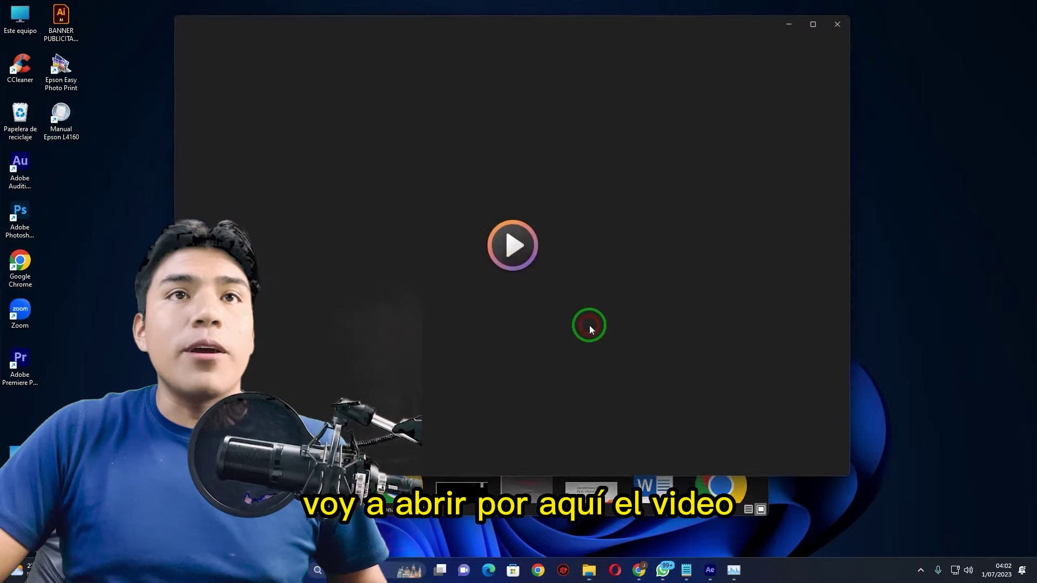